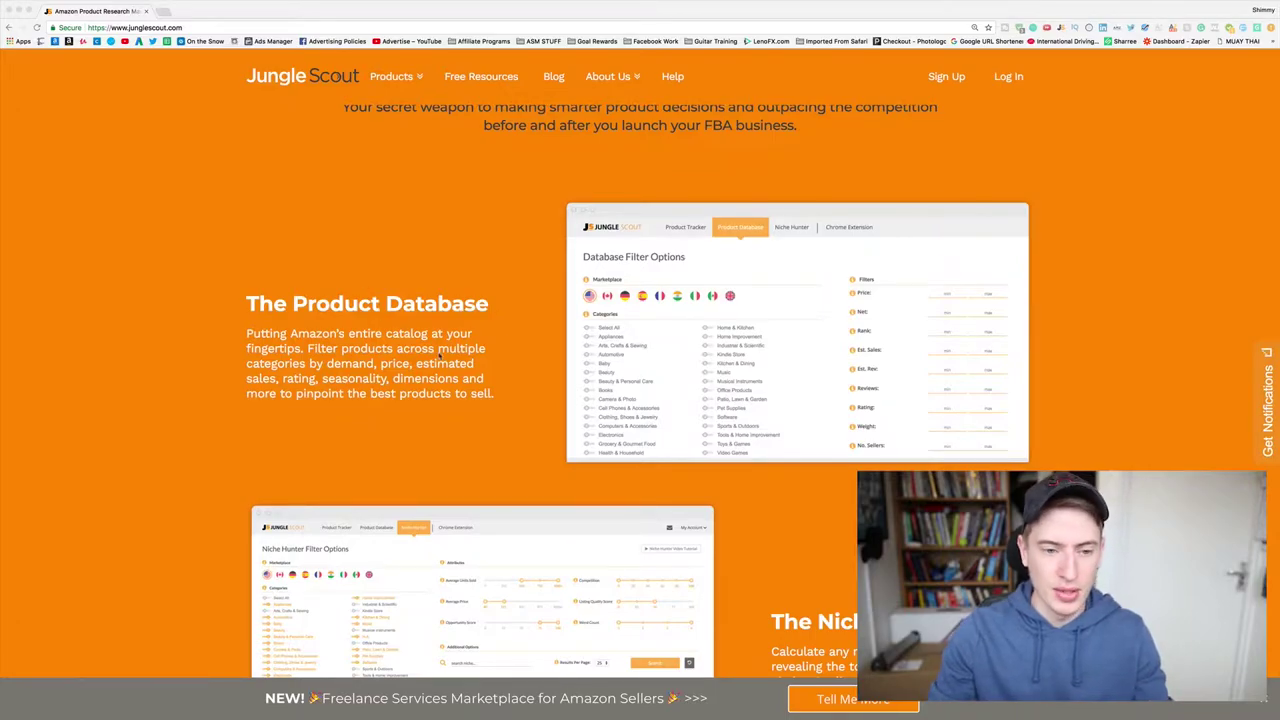
Scroll through the remaining homepage features, then jump to the pricing table via Sign Up.
scroll(452, 277, down, 3)
scroll(450, 277, down, 3)
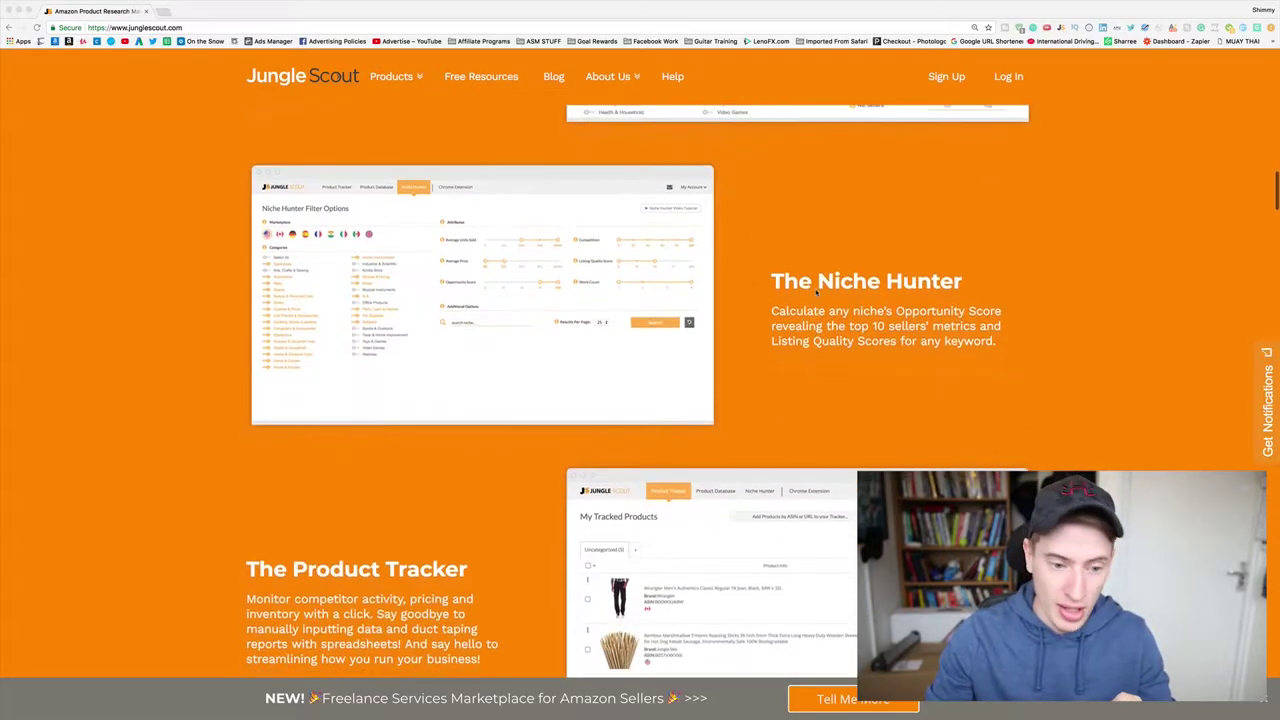
scroll(410, 271, down, 10)
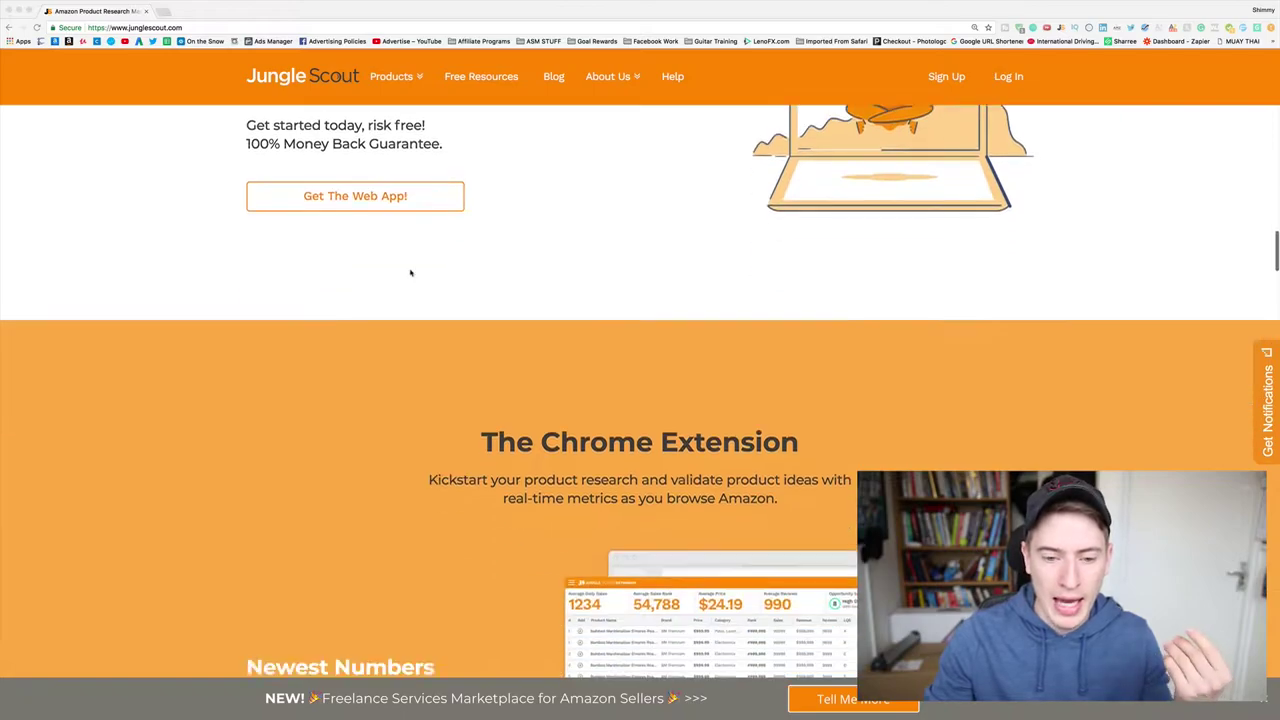
scroll(643, 251, up, 2)
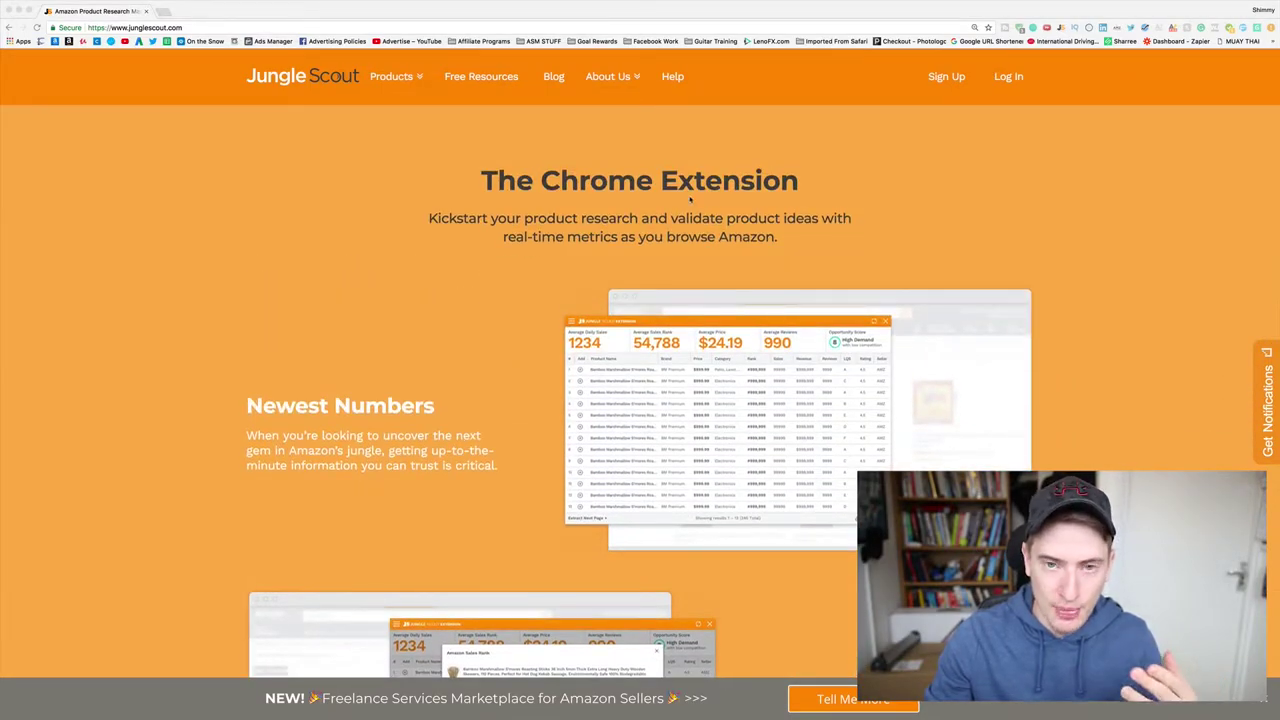
scroll(686, 200, down, 15)
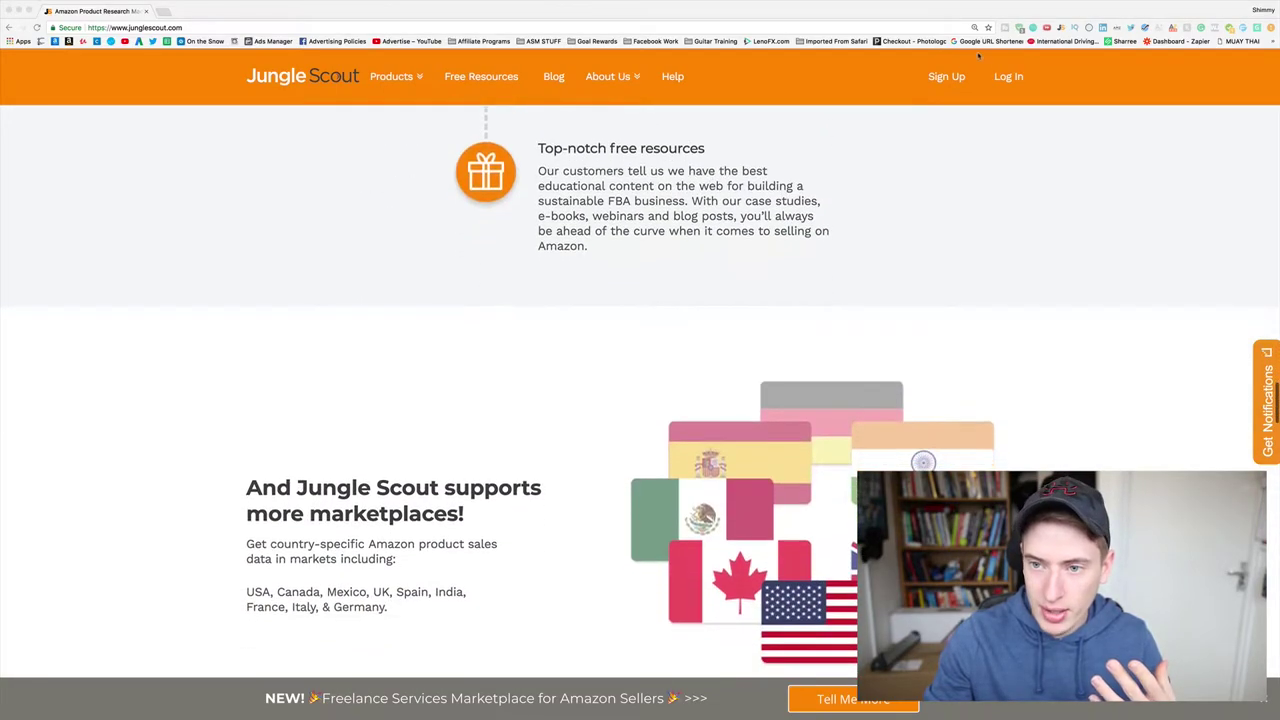
click(946, 76)
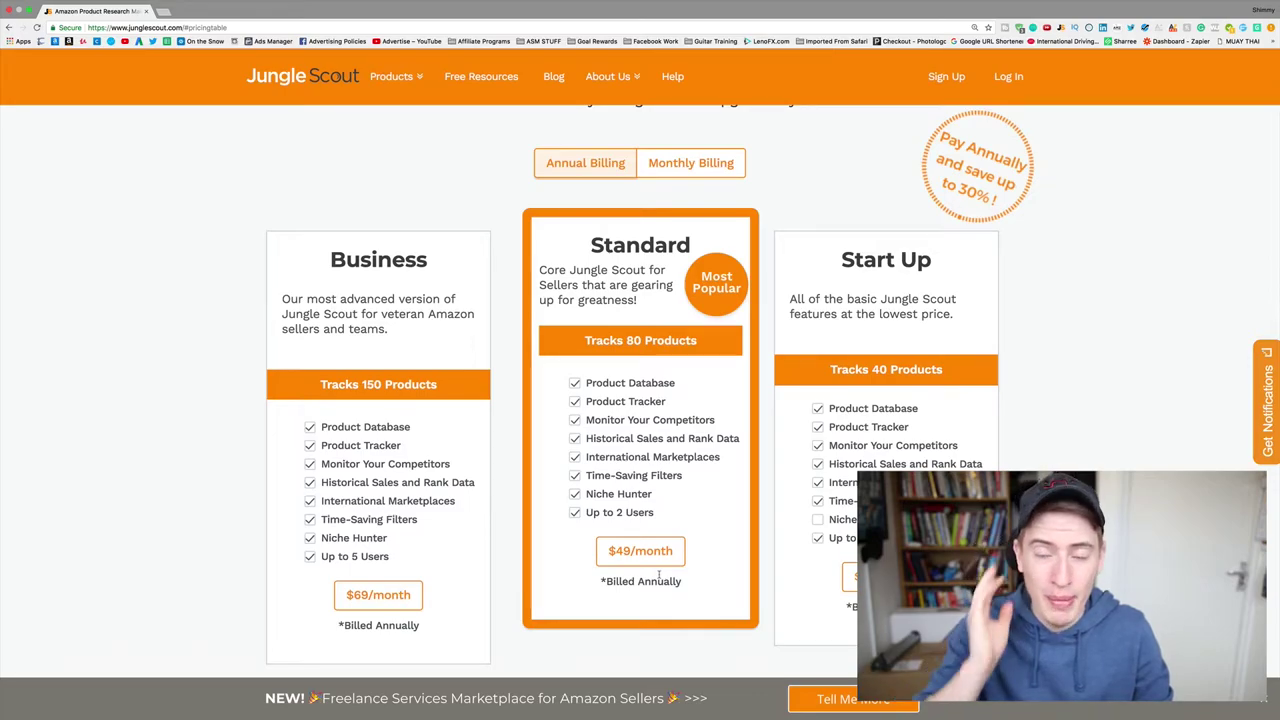
Compare the web app pricing cards with the Chrome Extension plans.
scroll(660, 577, down, 10)
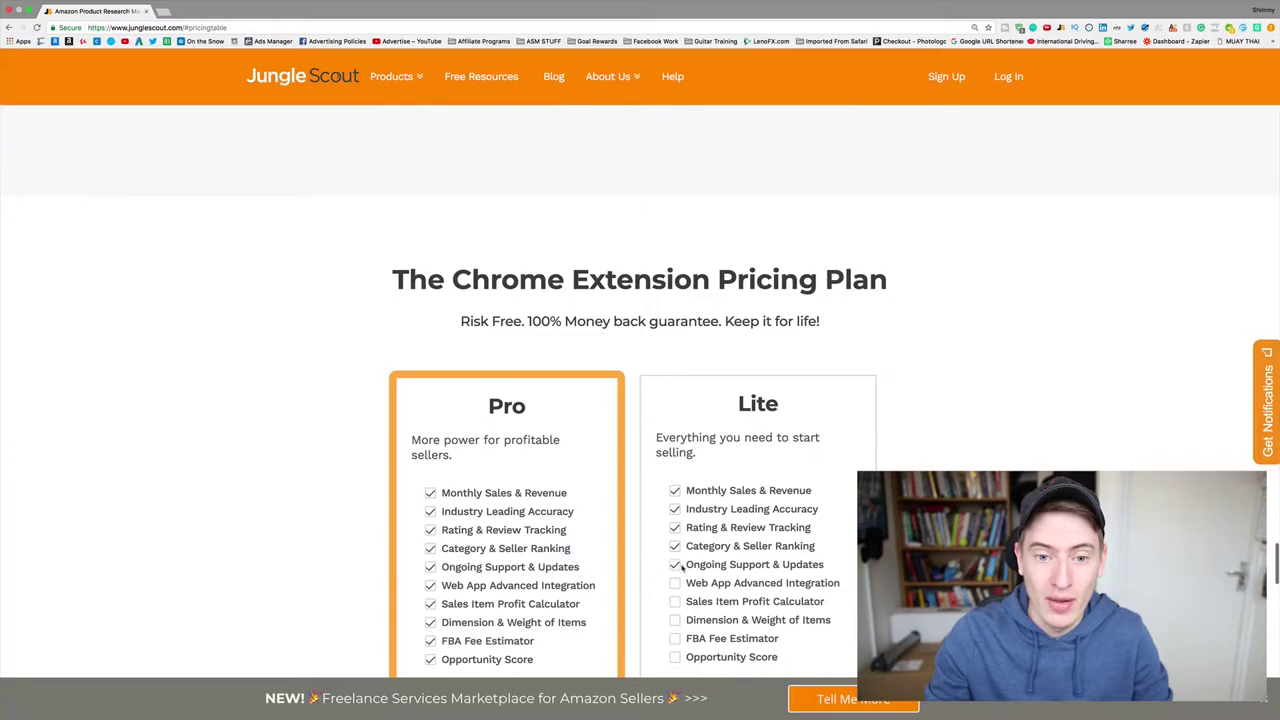
scroll(682, 566, down, 3)
drag(781, 204, 738, 204)
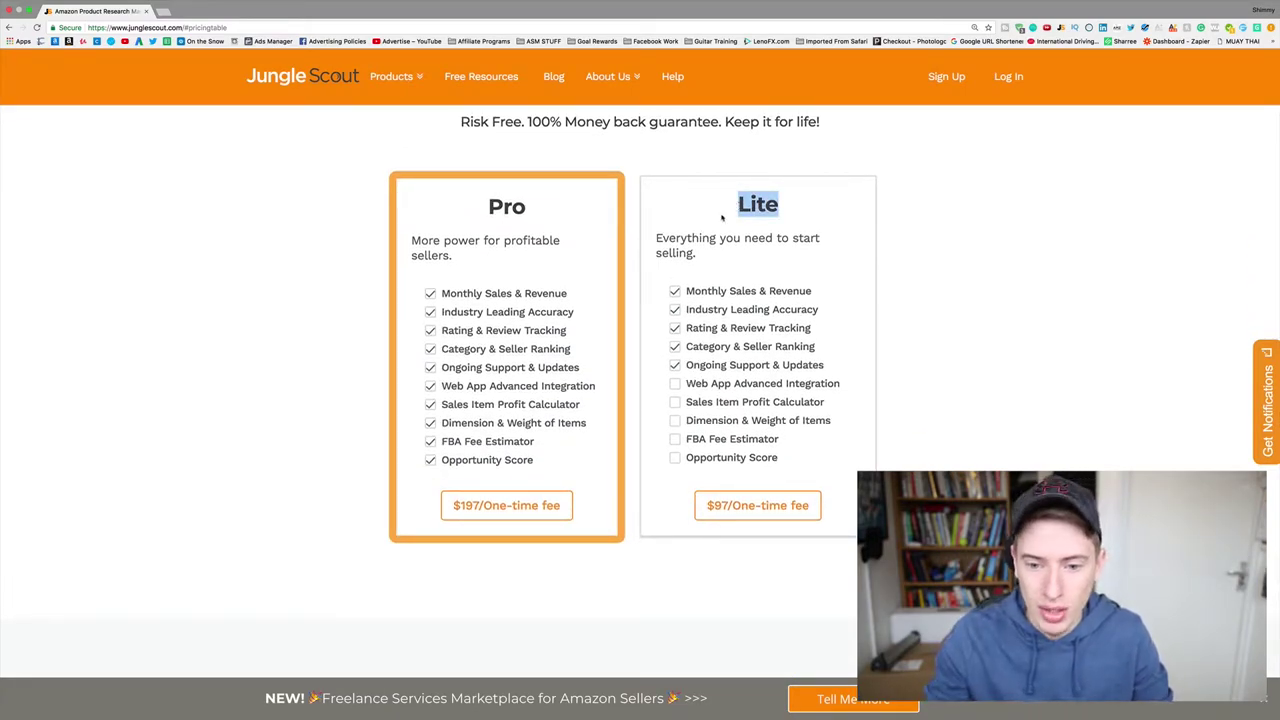
scroll(741, 451, up, 1)
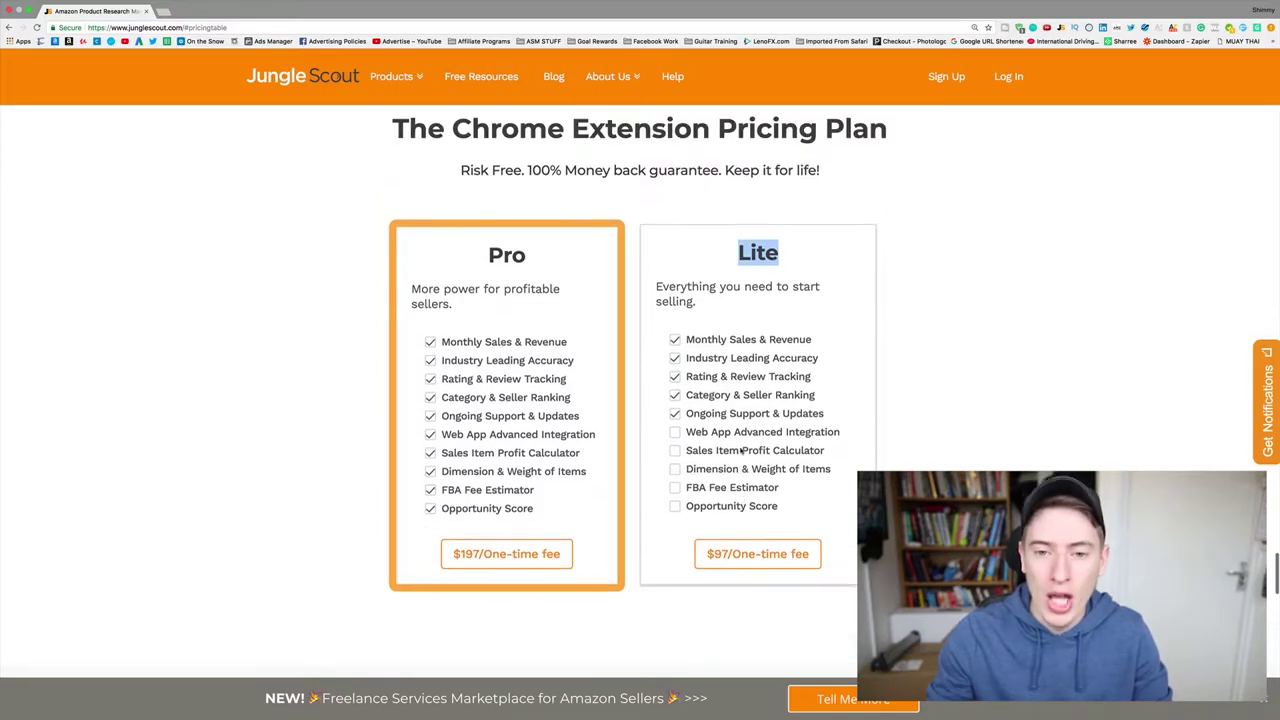
click(845, 412)
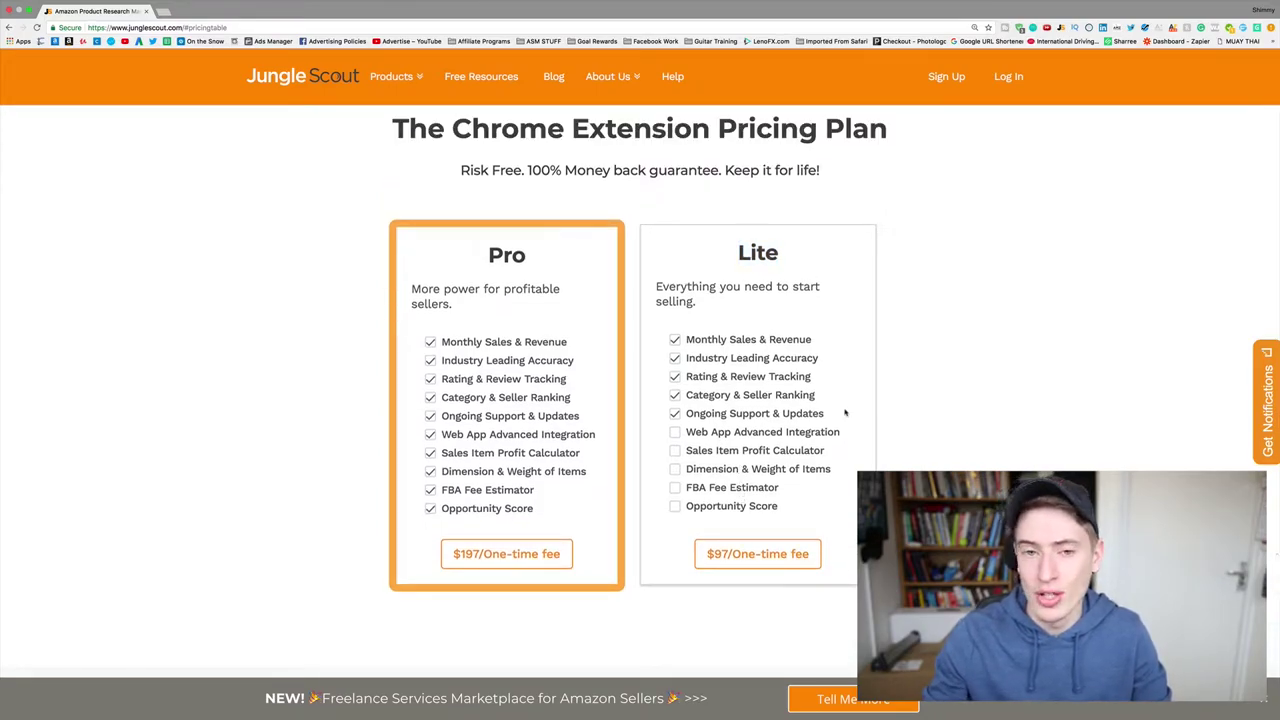
Return to the top of the page and open the Jungle Scout members web app.
scroll(845, 412, up, 6)
scroll(845, 412, up, 3)
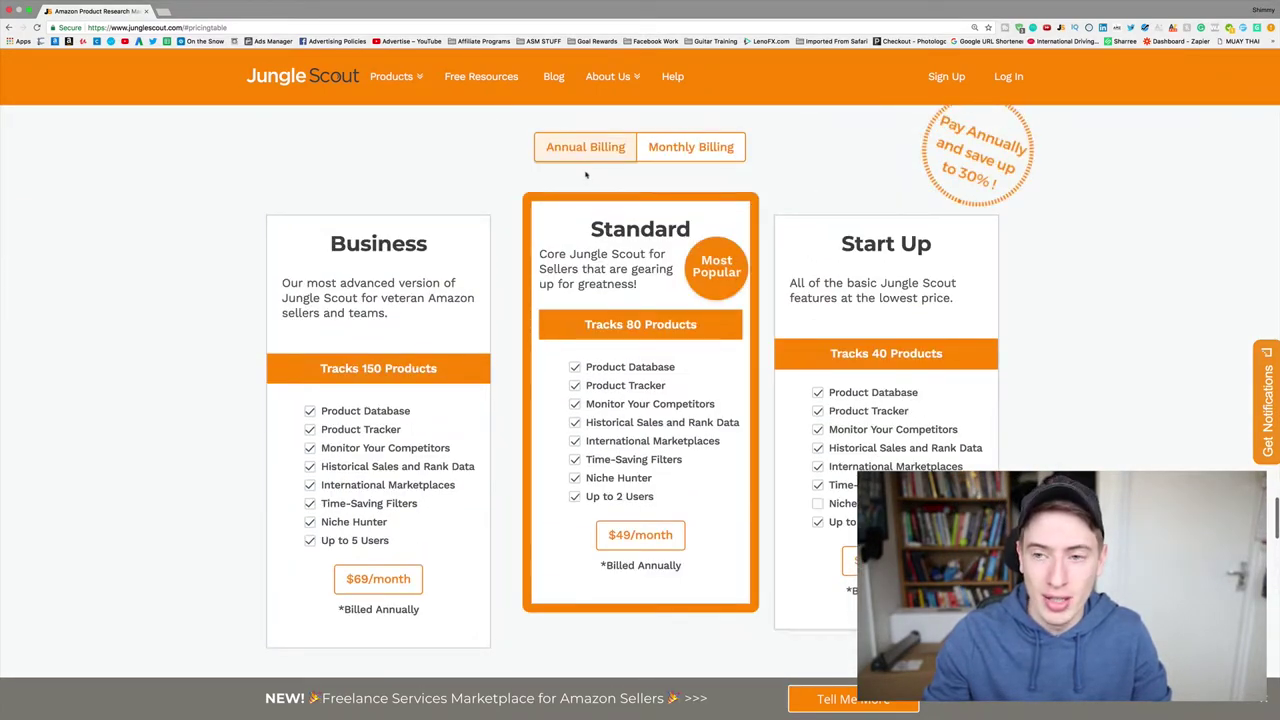
click(1005, 77)
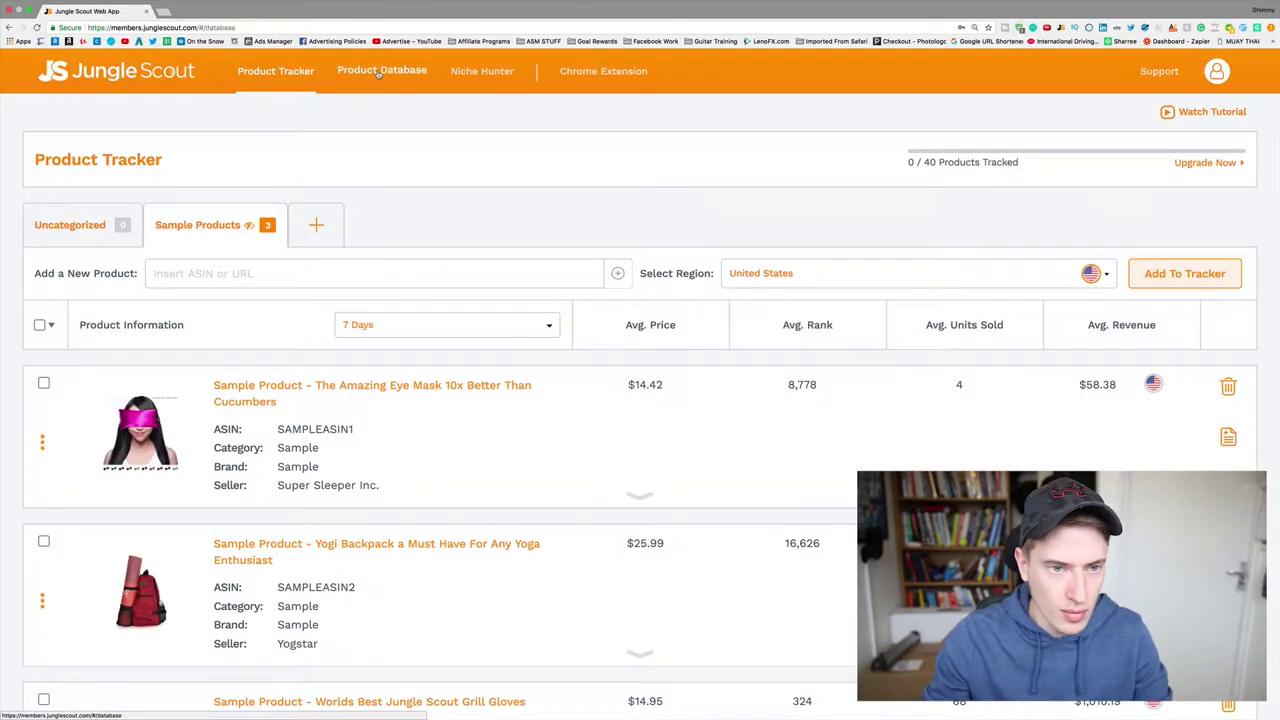
Switch to the Product Database, browse its results, and check the United States marketplace selection.
click(378, 72)
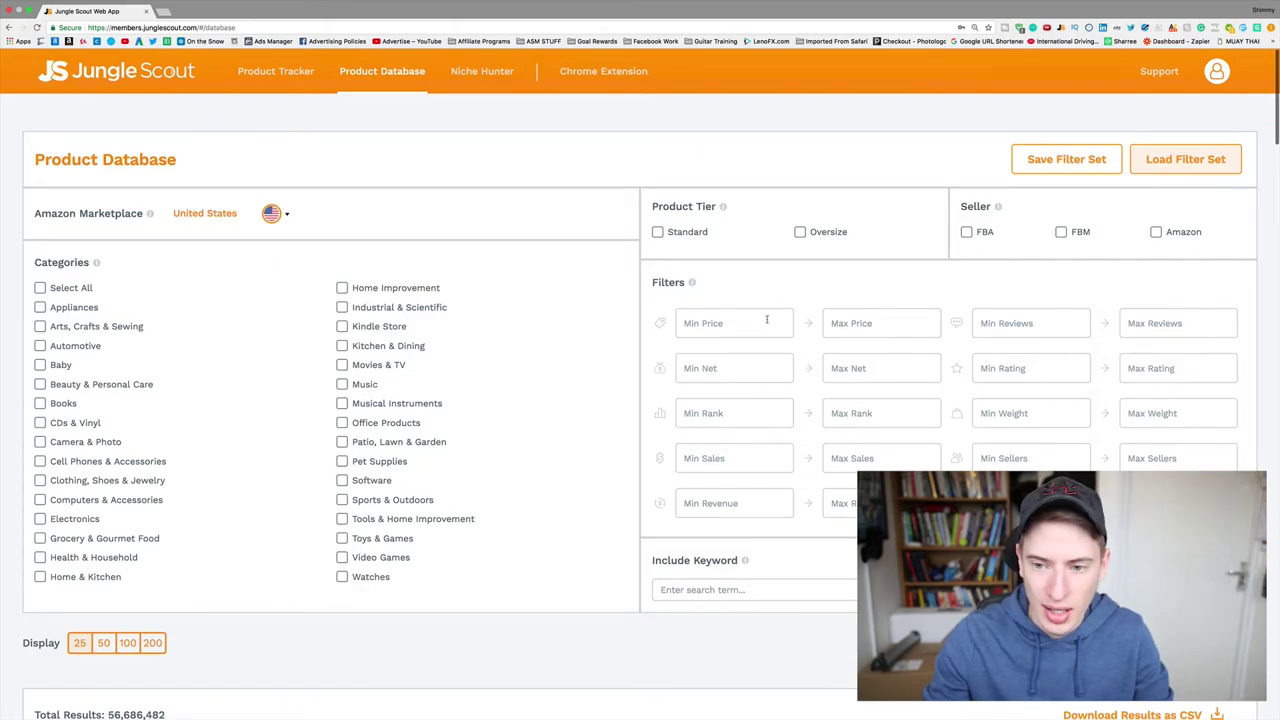
scroll(832, 334, down, 3)
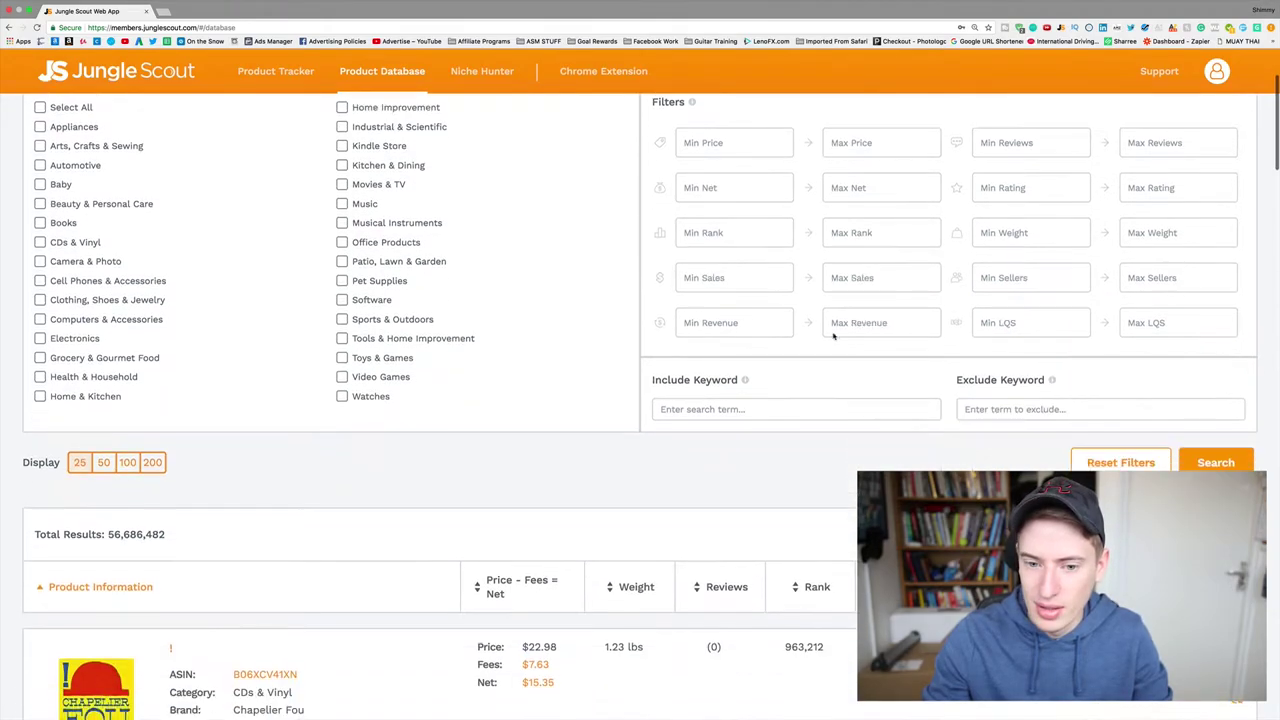
scroll(832, 334, down, 5)
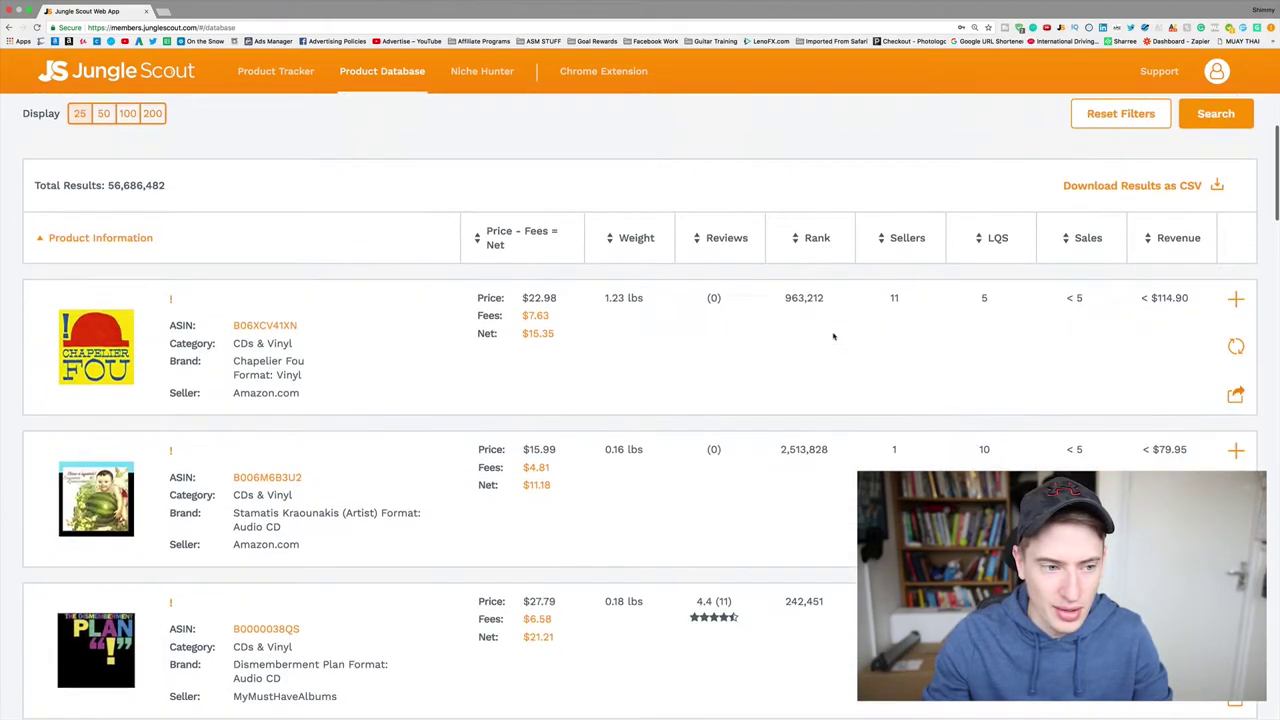
scroll(833, 336, up, 5)
scroll(833, 336, up, 4)
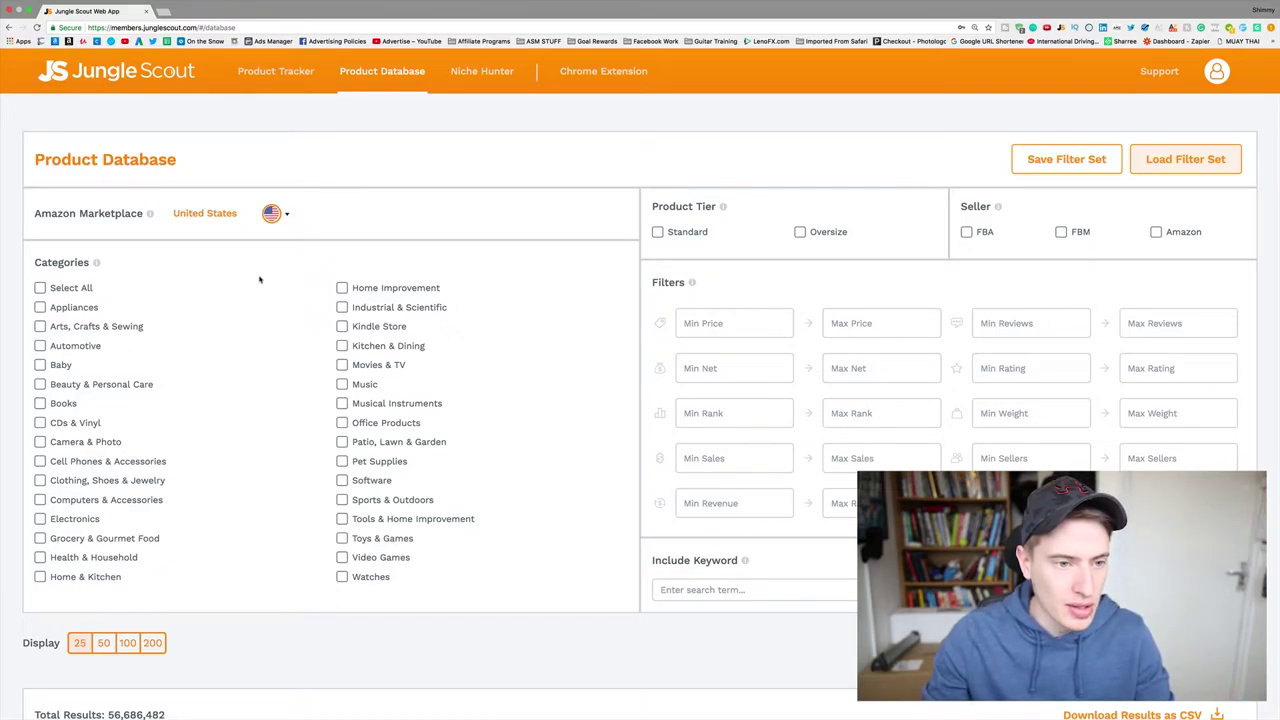
click(285, 216)
click(419, 202)
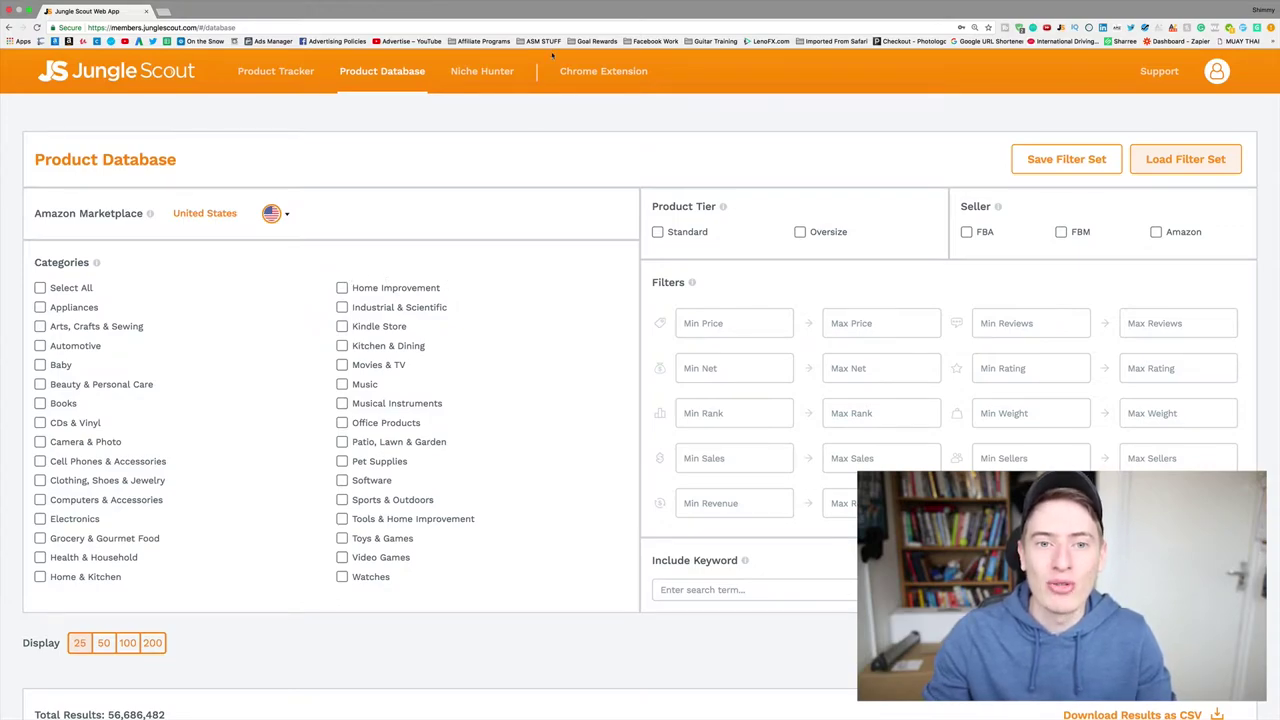
click(642, 78)
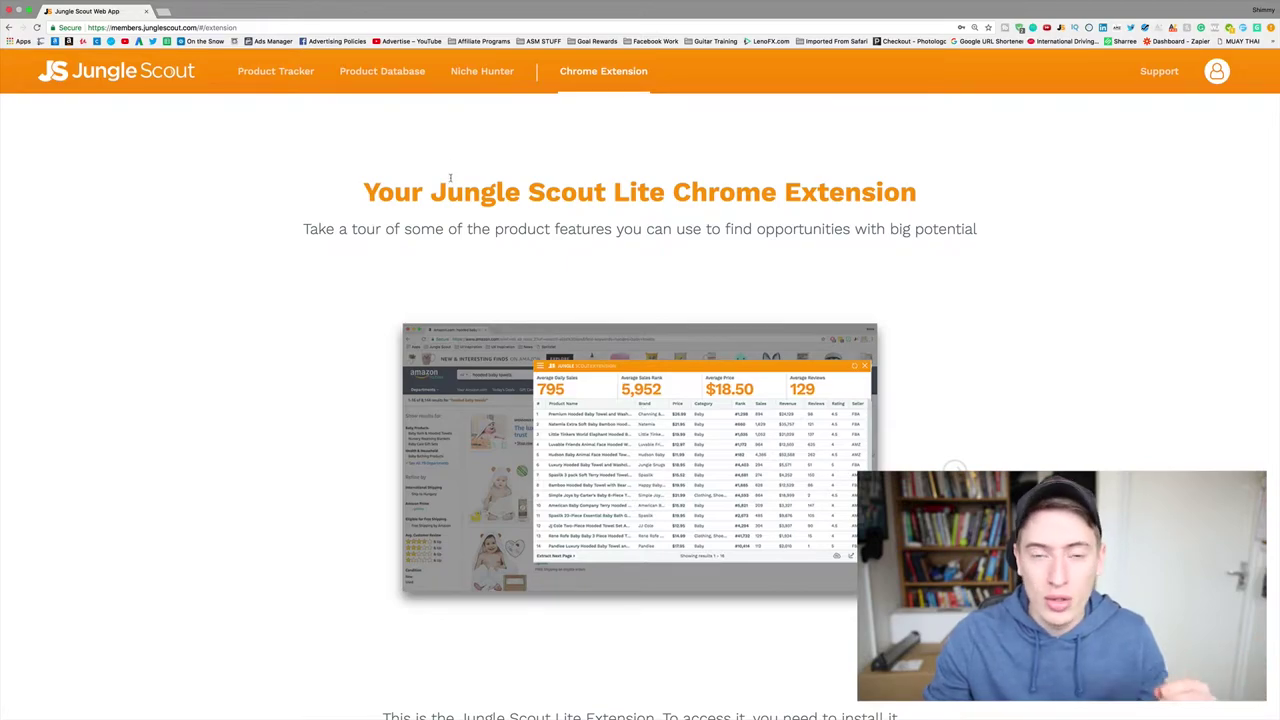
click(365, 71)
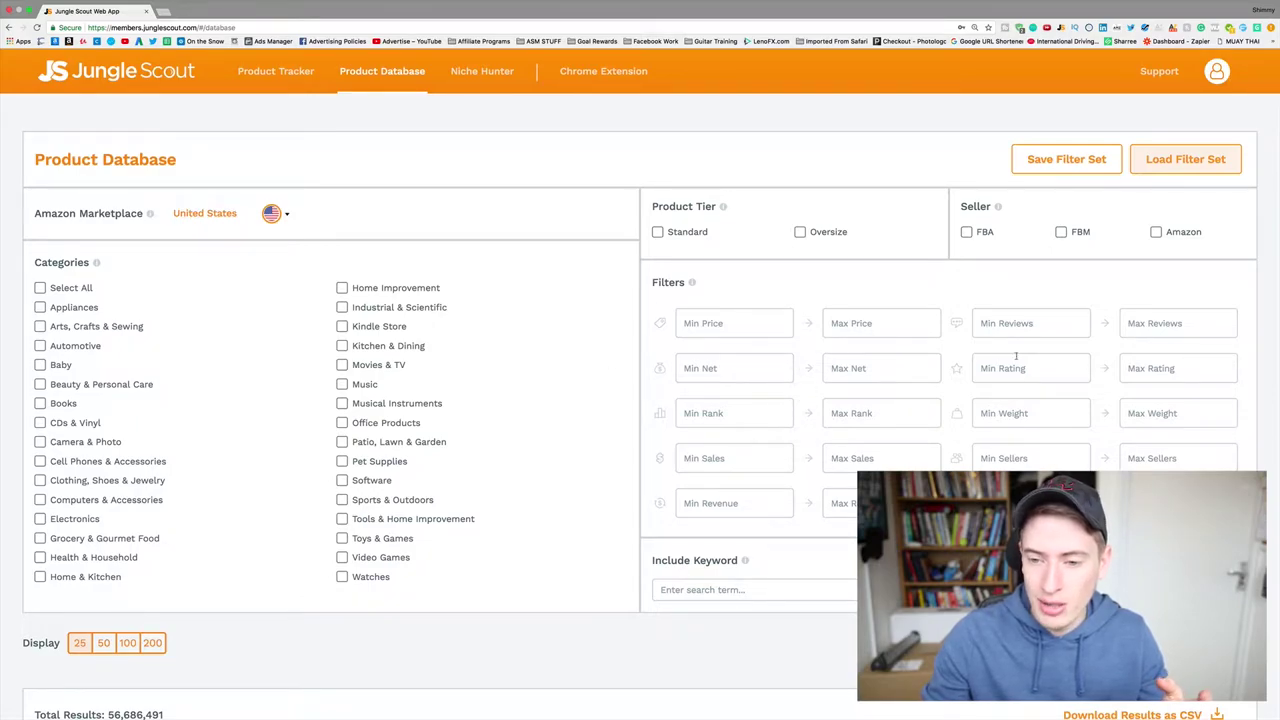
scroll(580, 313, down, 15)
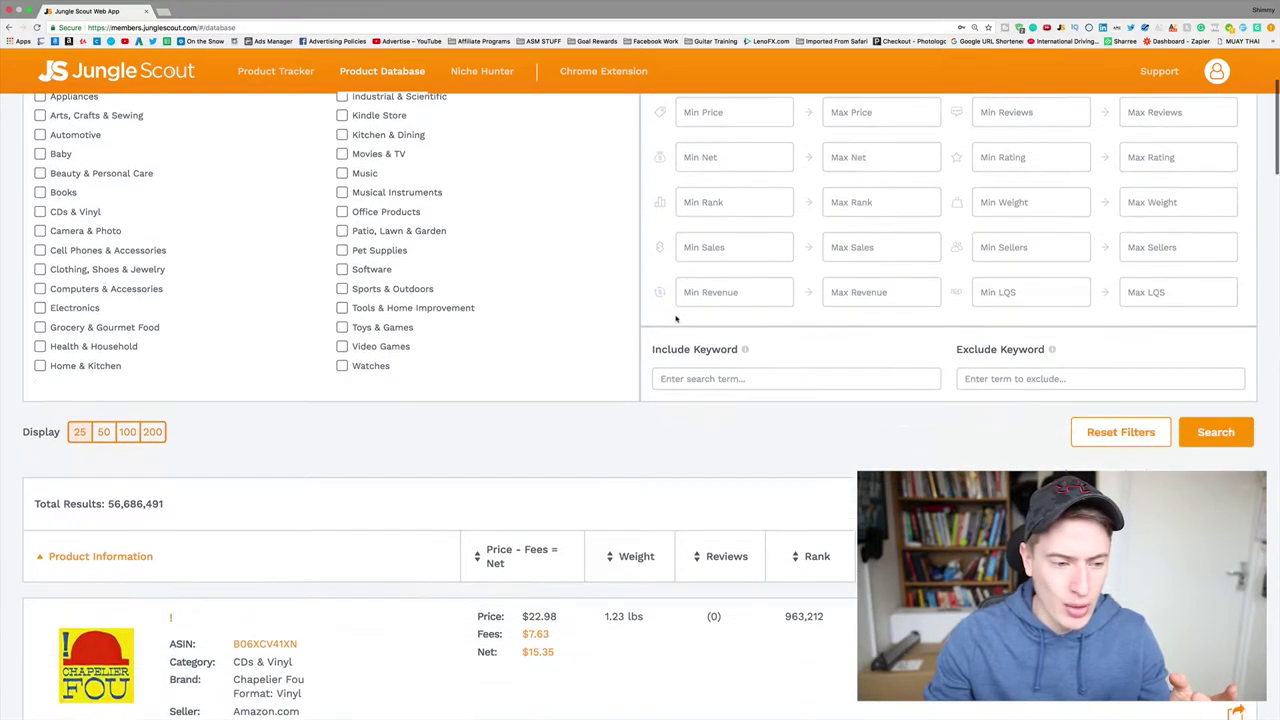
scroll(580, 313, up, 15)
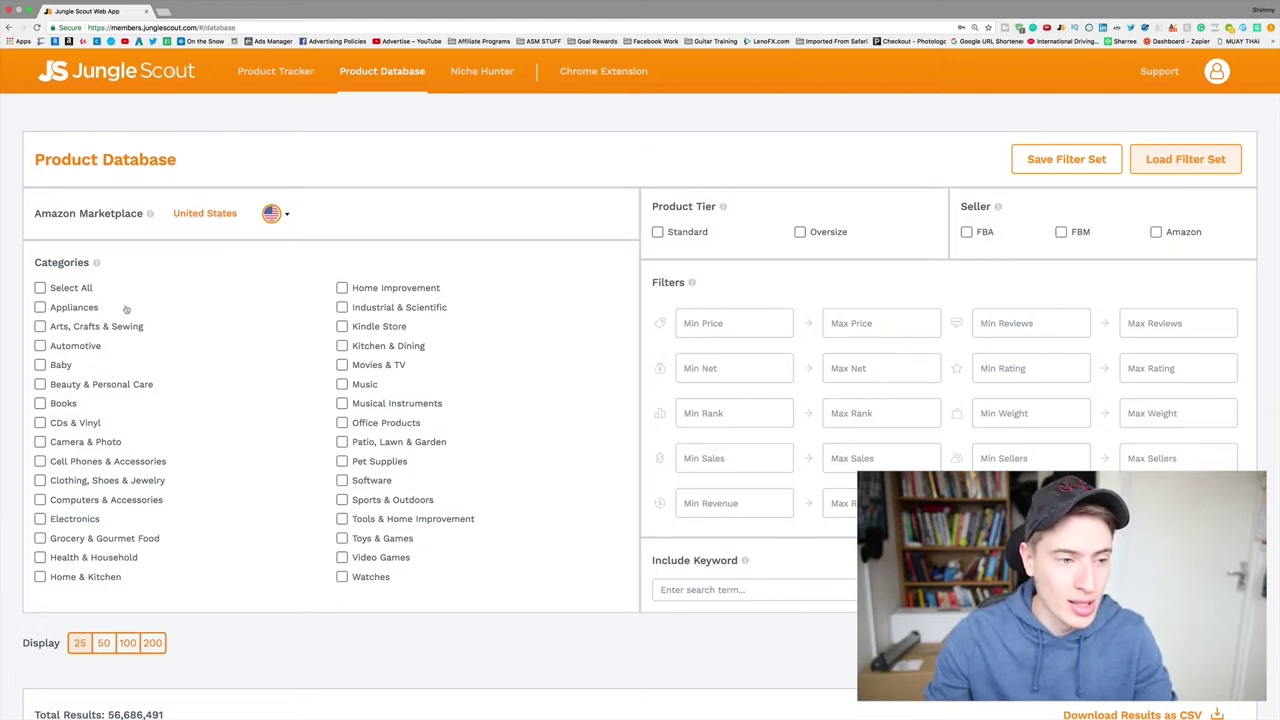
Tick Select All under Categories and set the price range to 15–50.
click(40, 287)
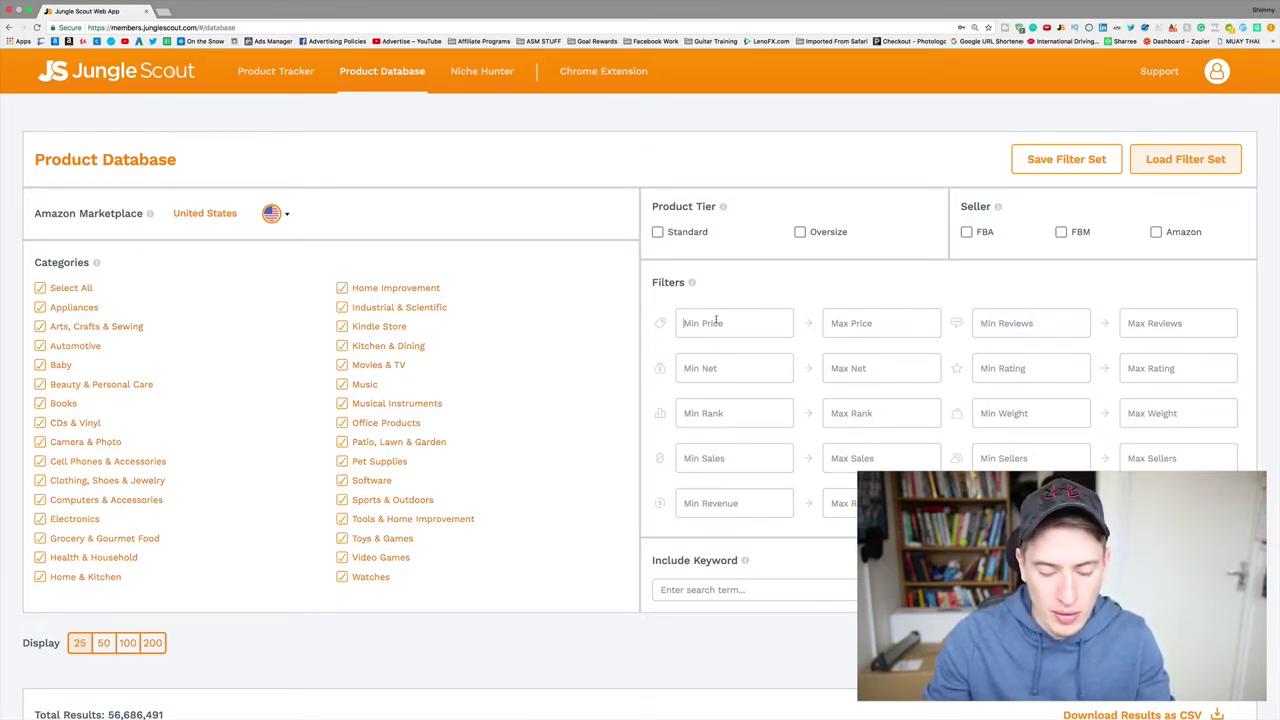
text(15)
click(853, 320)
text(50)
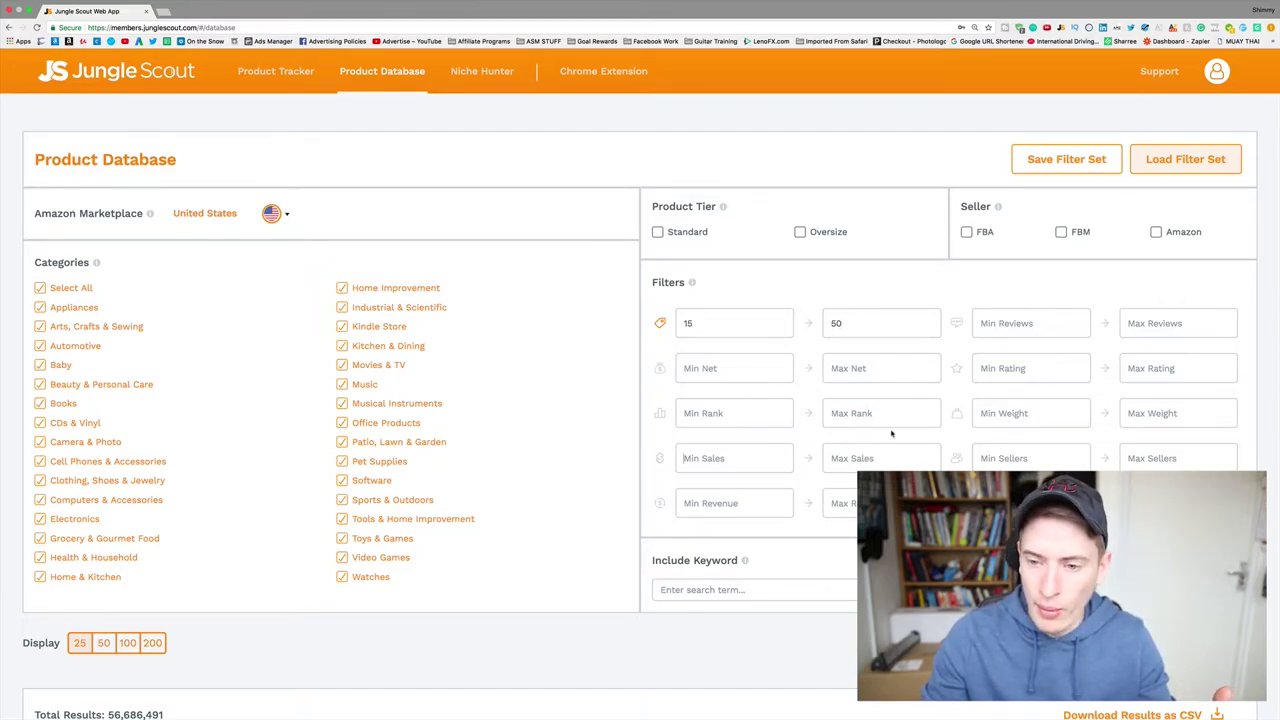
click(1009, 329)
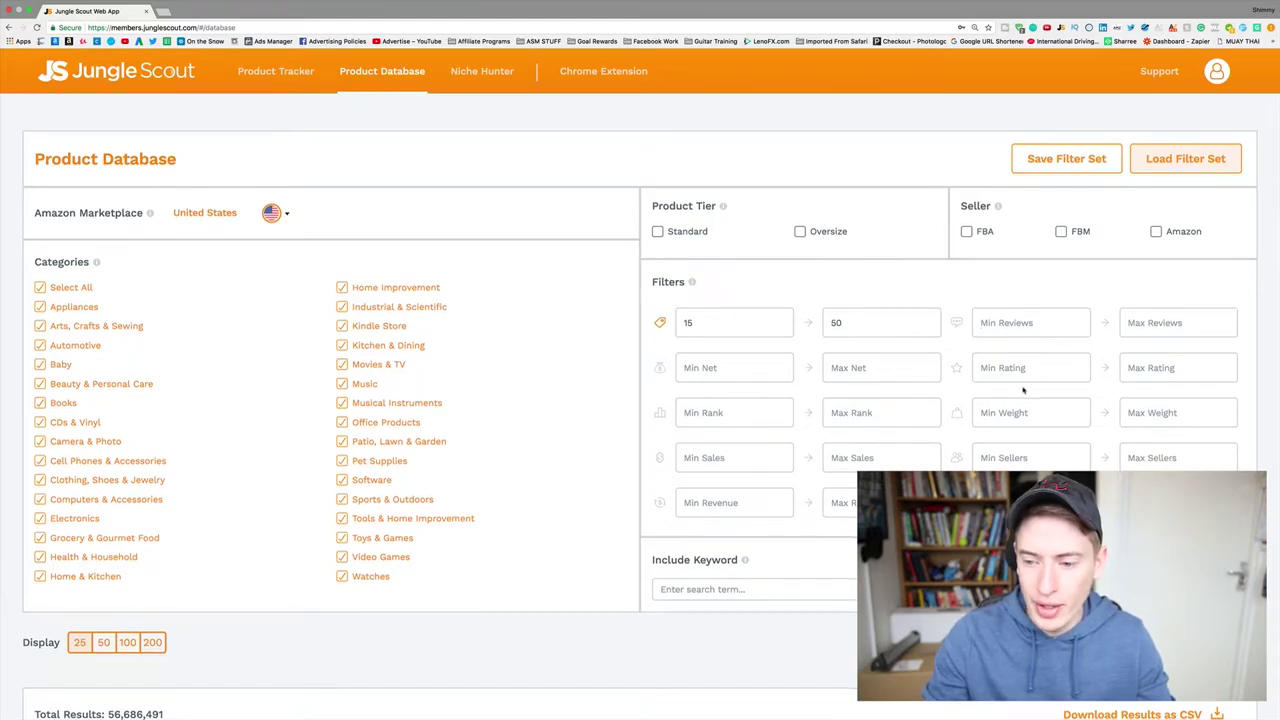
scroll(1001, 418, down, 5)
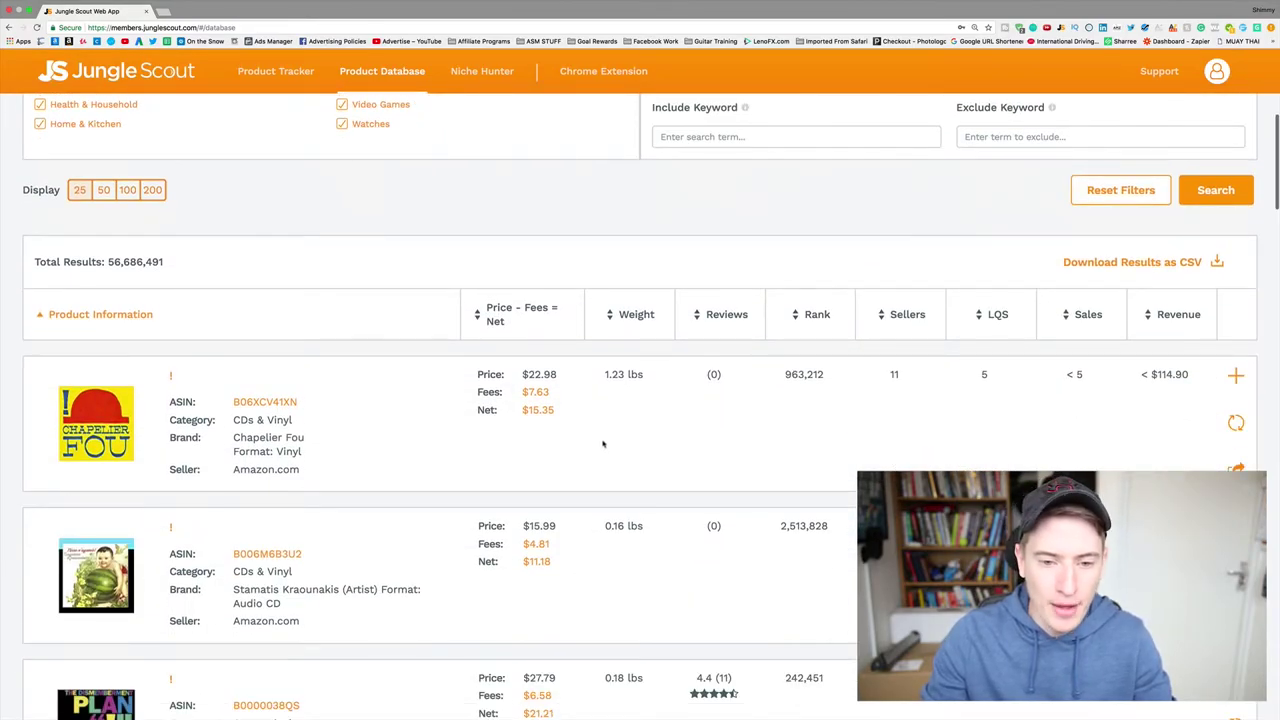
scroll(603, 444, down, 4)
scroll(601, 441, up, 4)
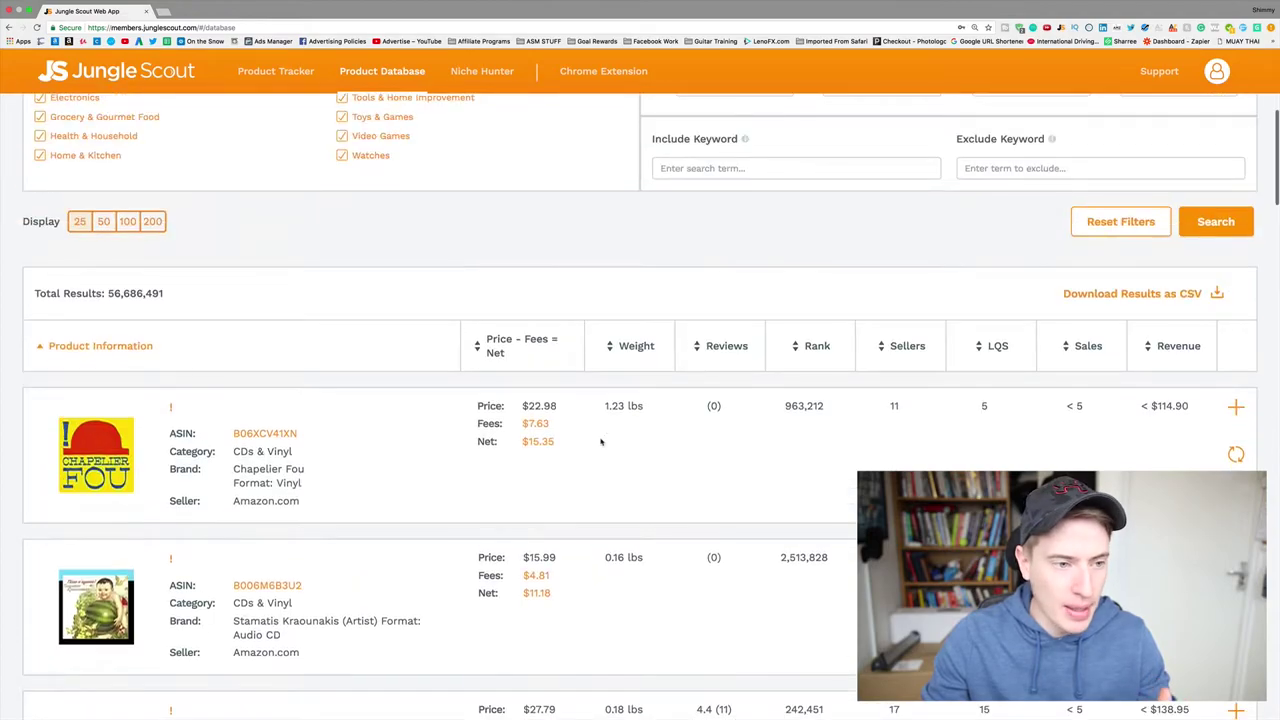
scroll(601, 441, down, 9)
Display 200 products per page and browse the reloaded 25,998,908 results.
scroll(601, 441, up, 10)
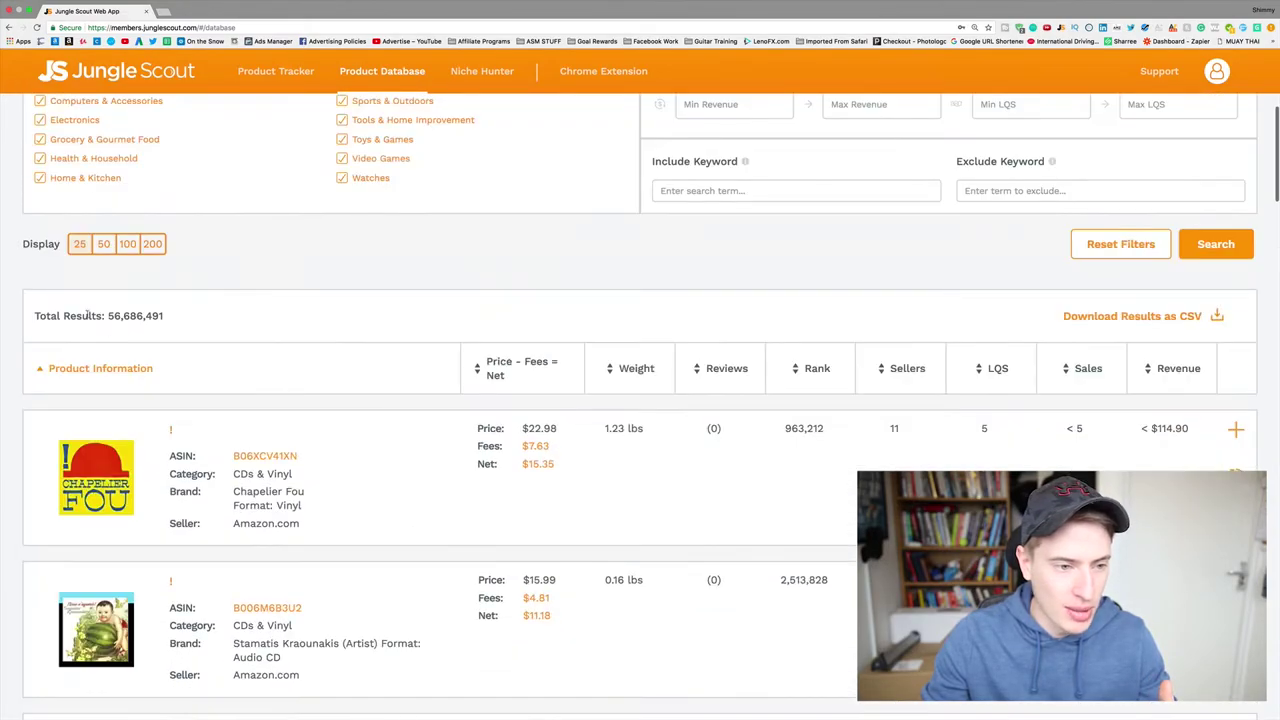
click(155, 243)
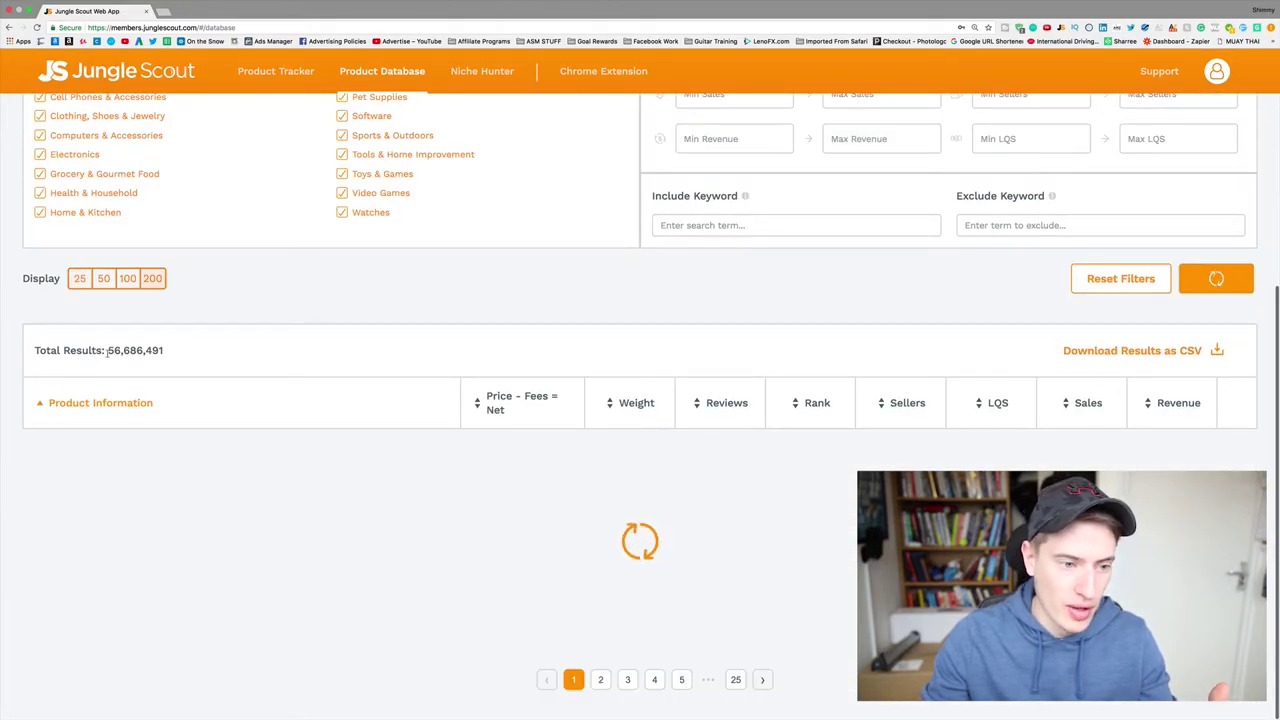
scroll(112, 358, up, 1)
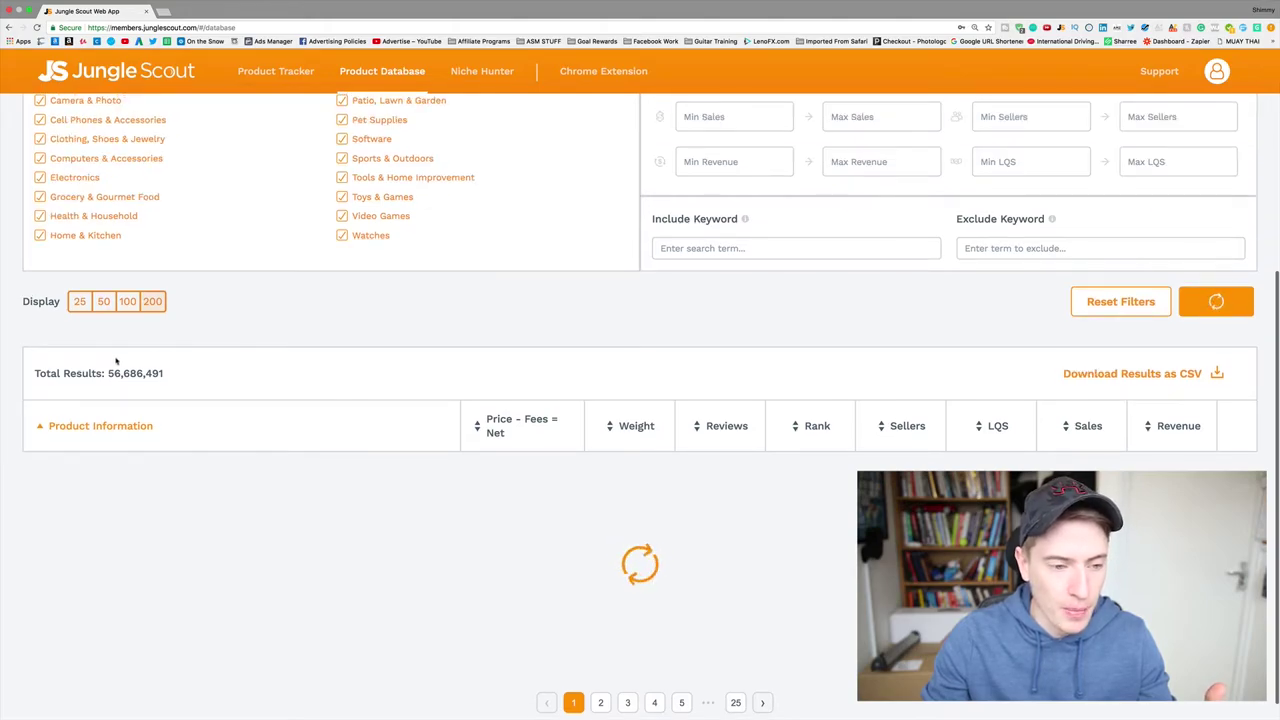
scroll(116, 361, up, 5)
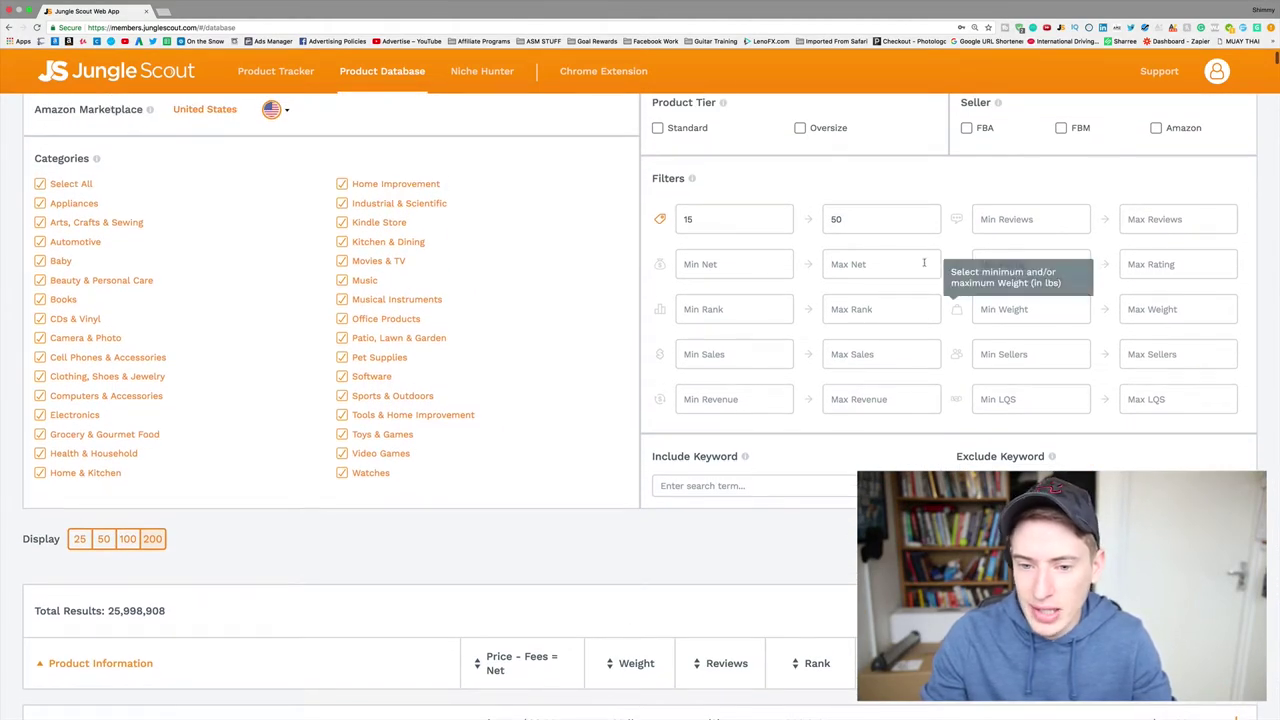
scroll(343, 480, down, 15)
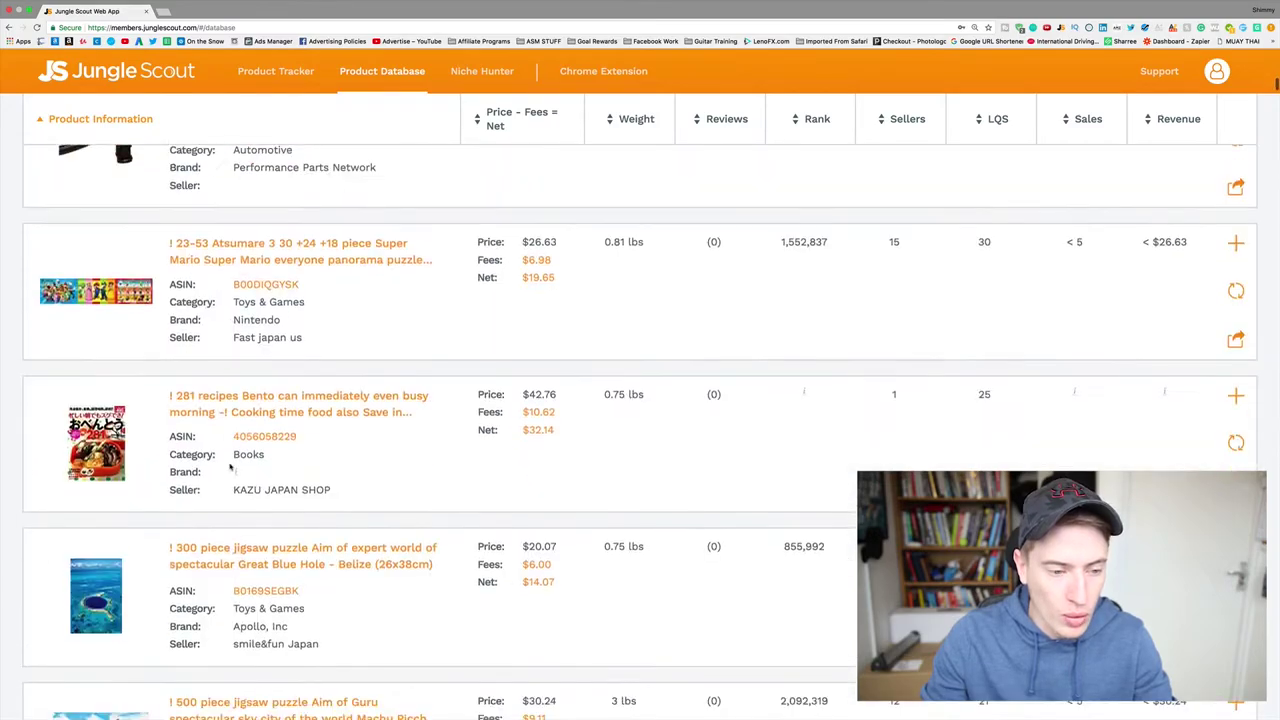
scroll(230, 467, down, 10)
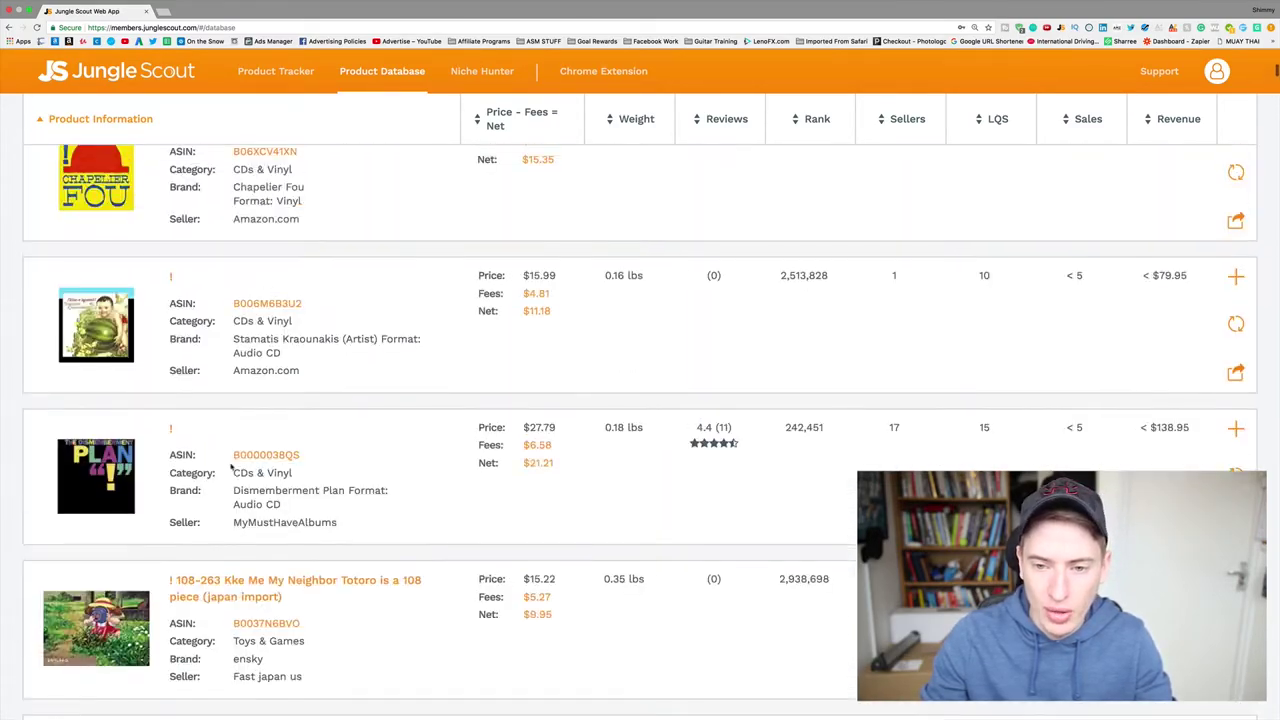
scroll(231, 466, up, 20)
scroll(718, 398, down, 4)
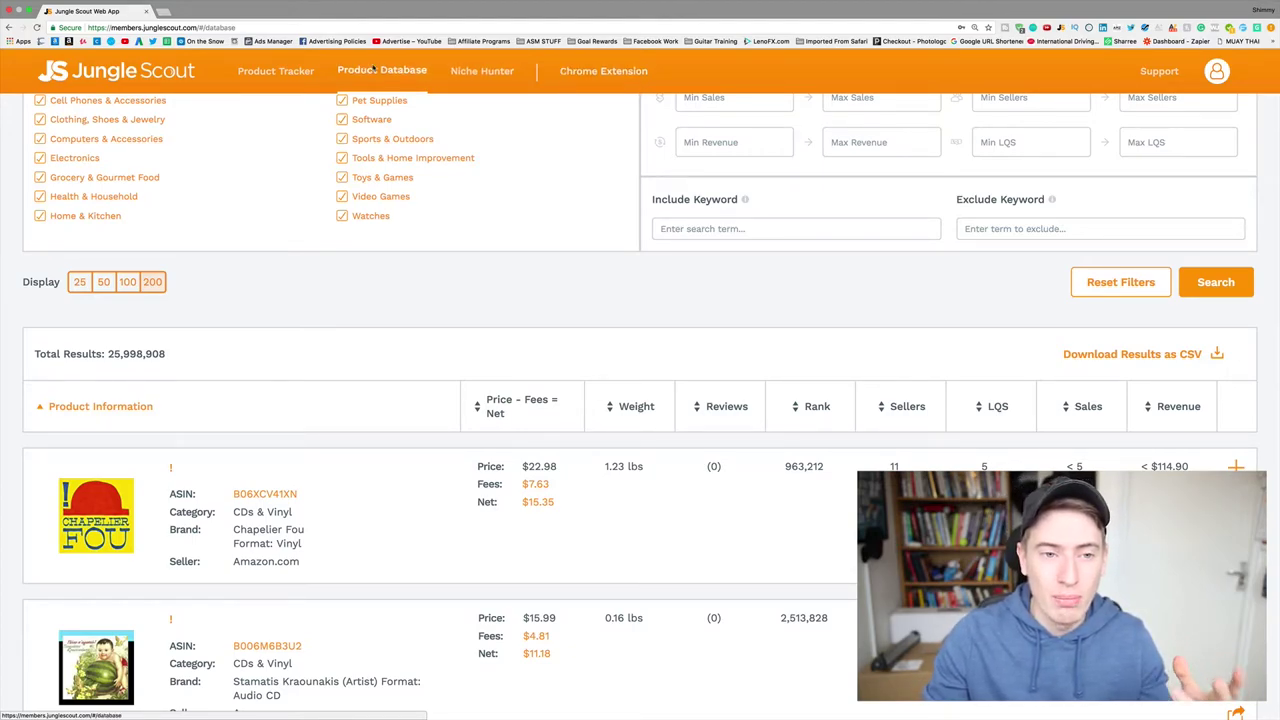
Lower the maximum price to 20, set maximum sales to 600, and clear both net value limits.
scroll(640, 250, up, 3)
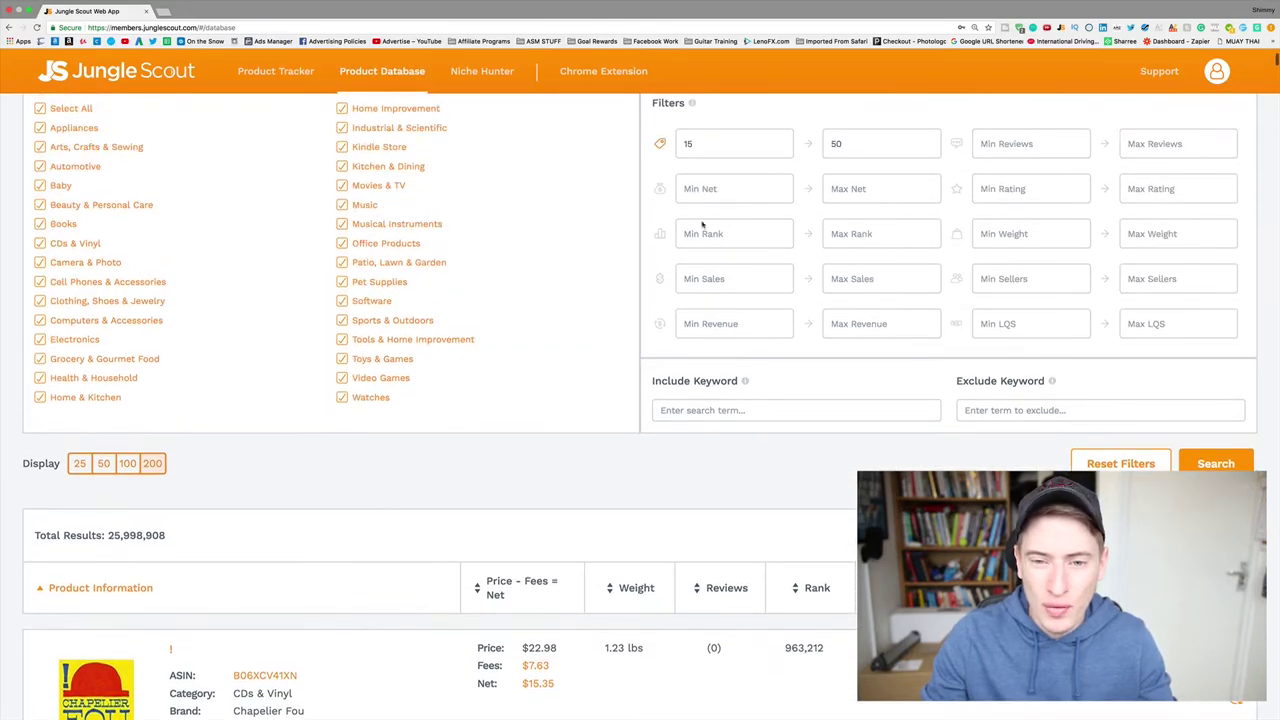
double_click(828, 164)
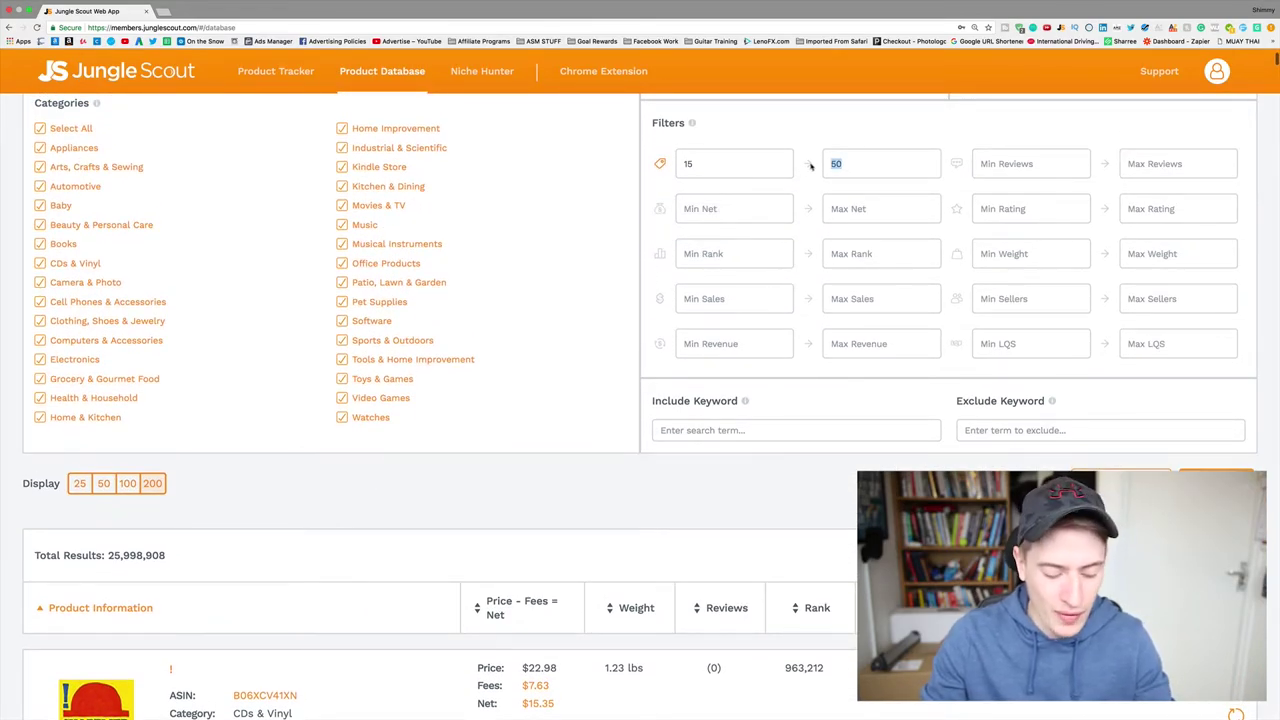
text(2)
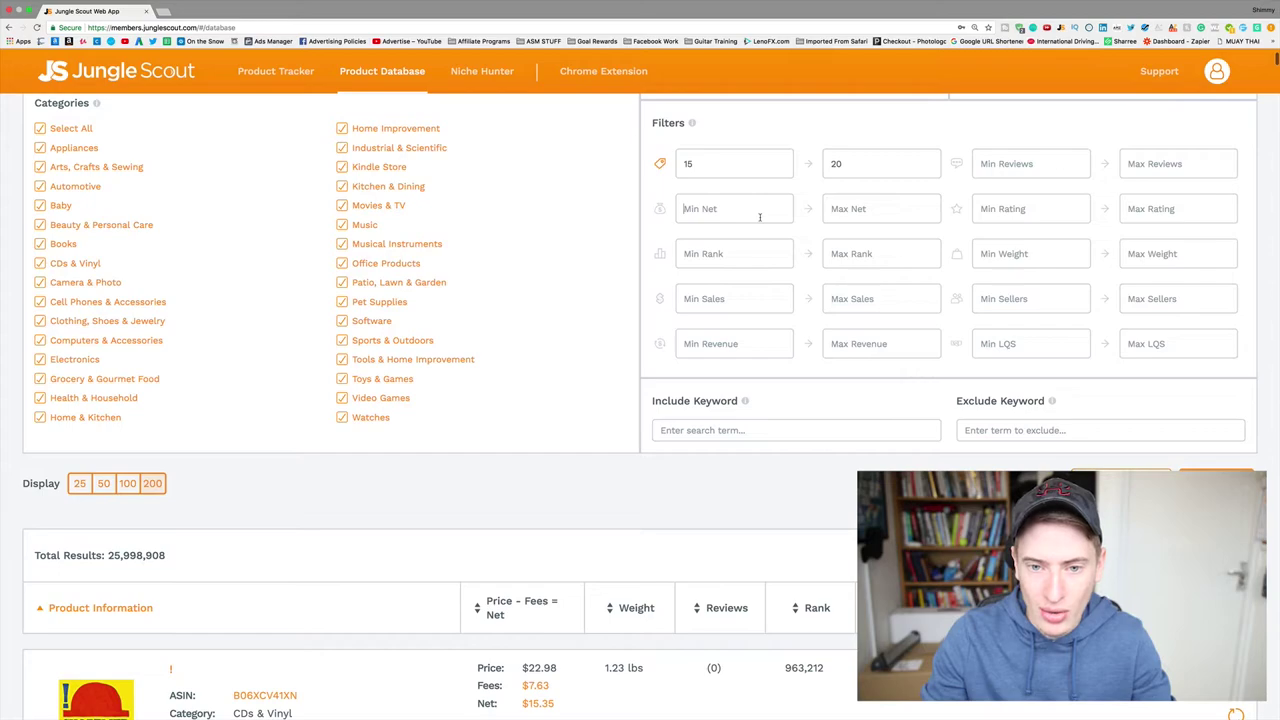
text(400)
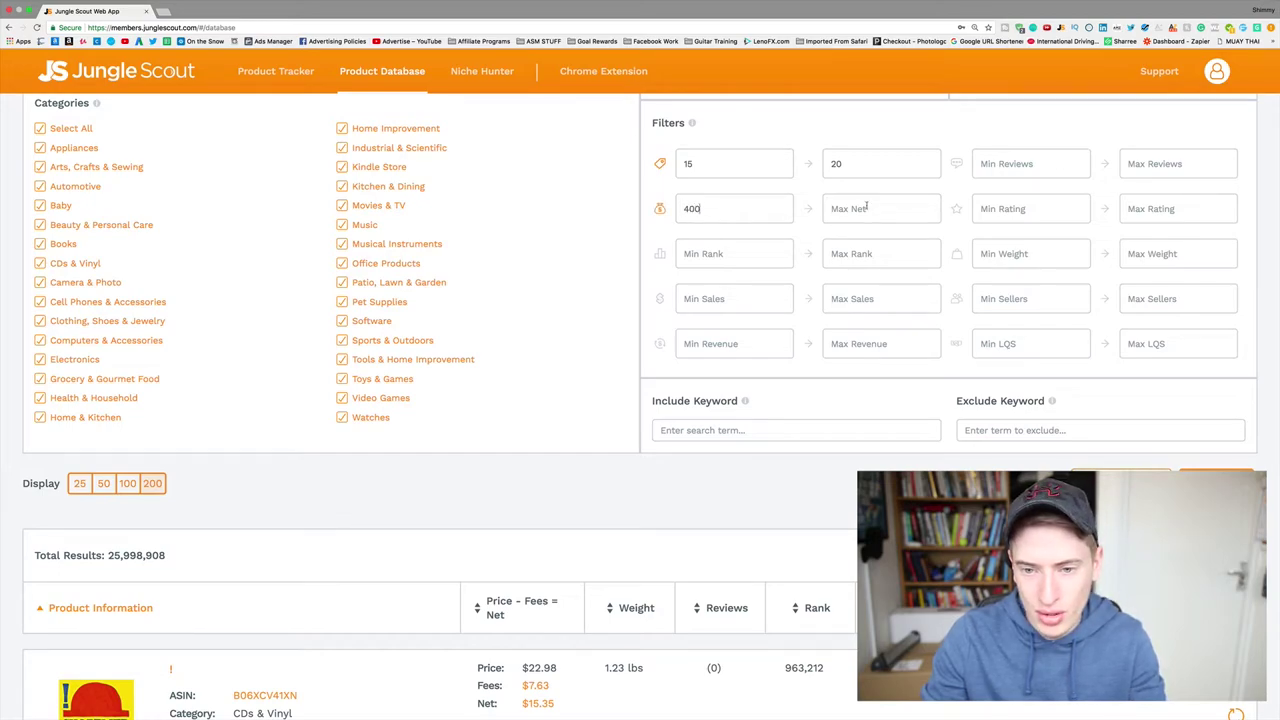
text(600)
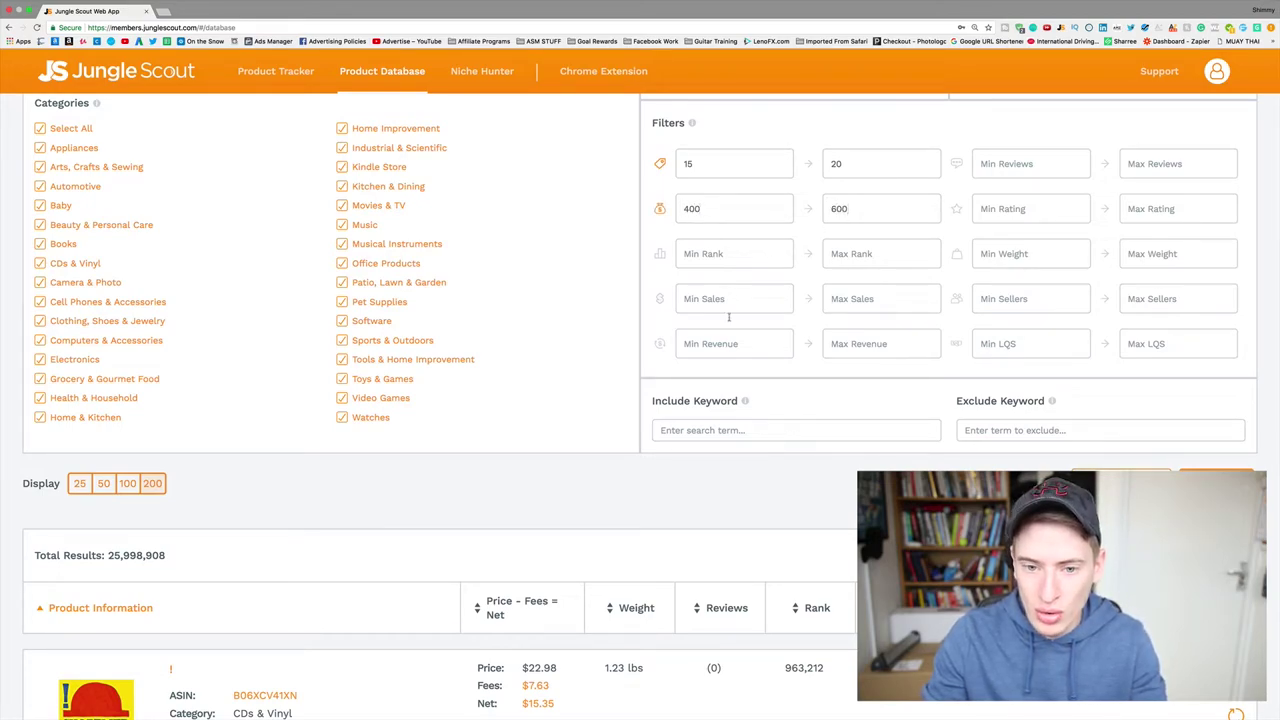
double_click(710, 208)
key(BackSpace)
double_click(840, 208)
key(BackSpace)
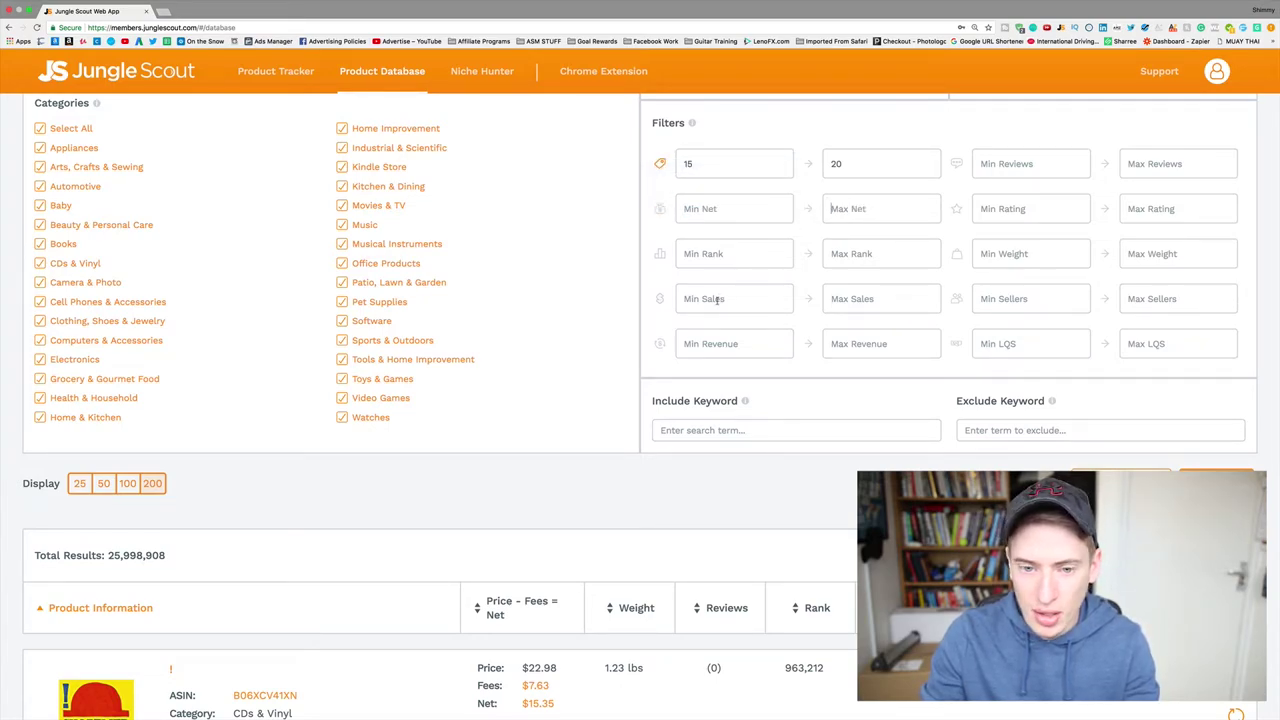
Set minimum sales 400, maximum reviews 150, maximum weight 1 lb, and run the search.
click(730, 298)
text(400)
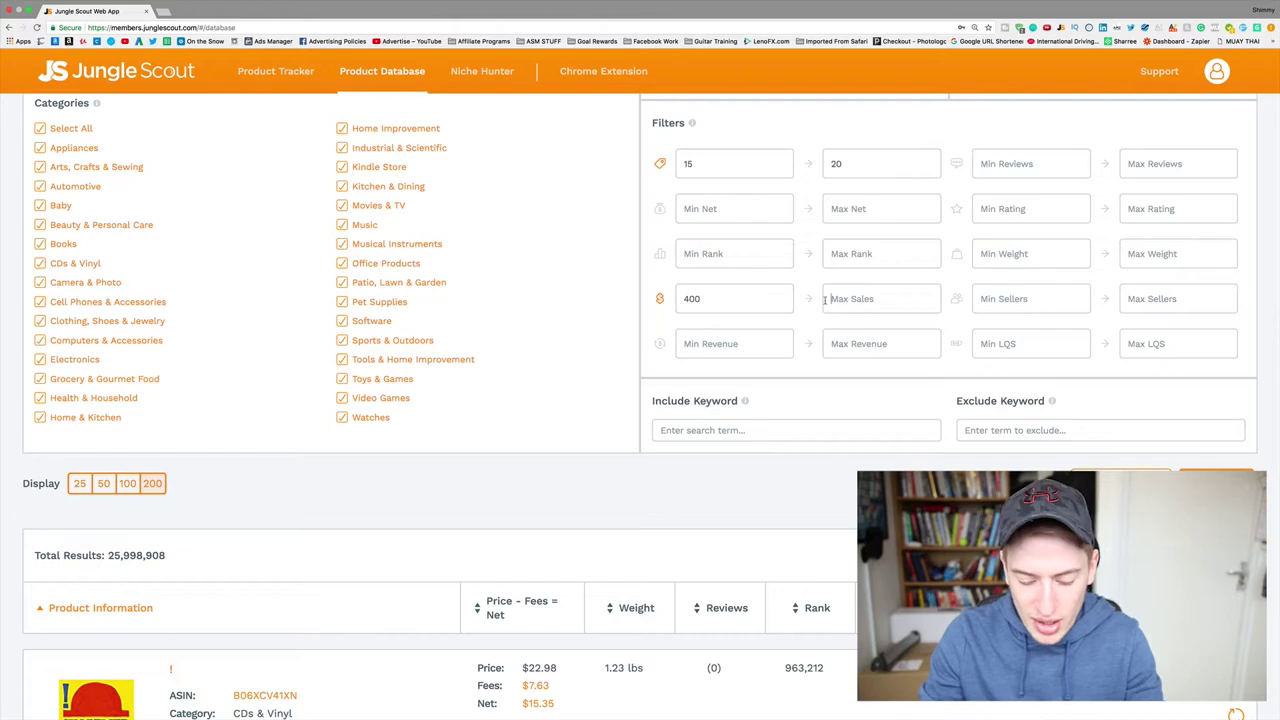
text(600)
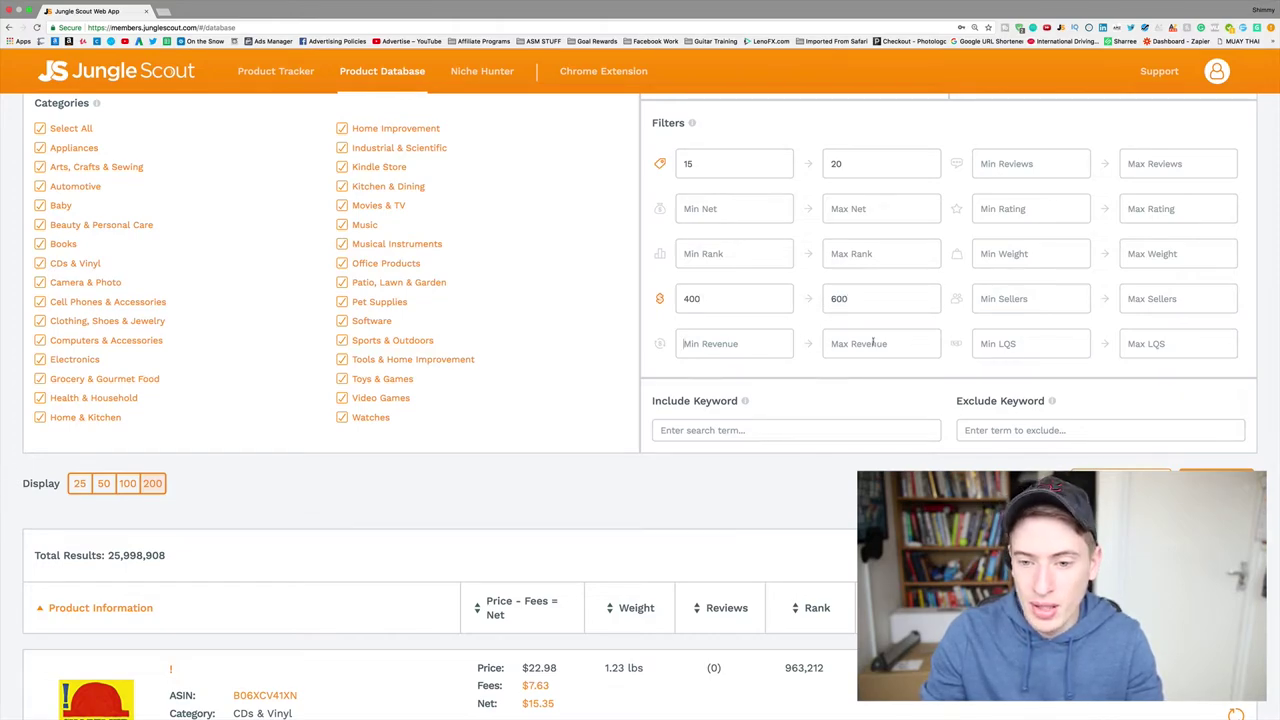
click(1124, 163)
text(150)
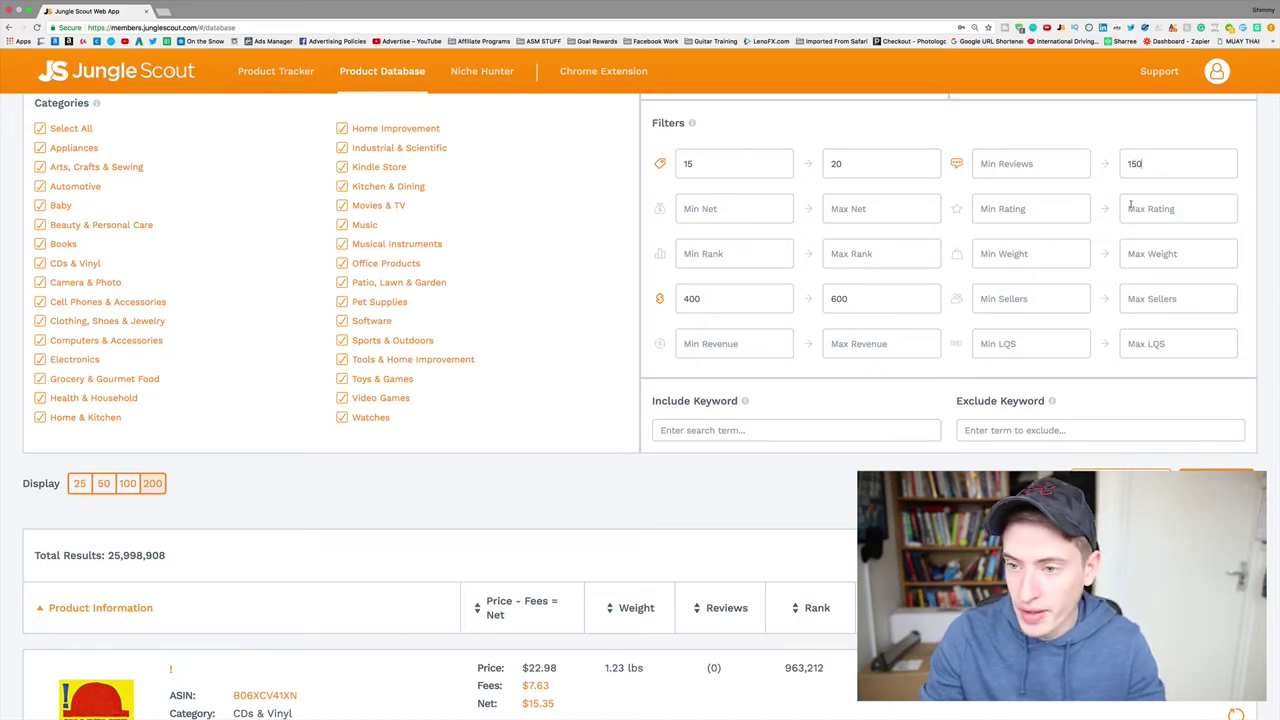
click(1154, 255)
text(1)
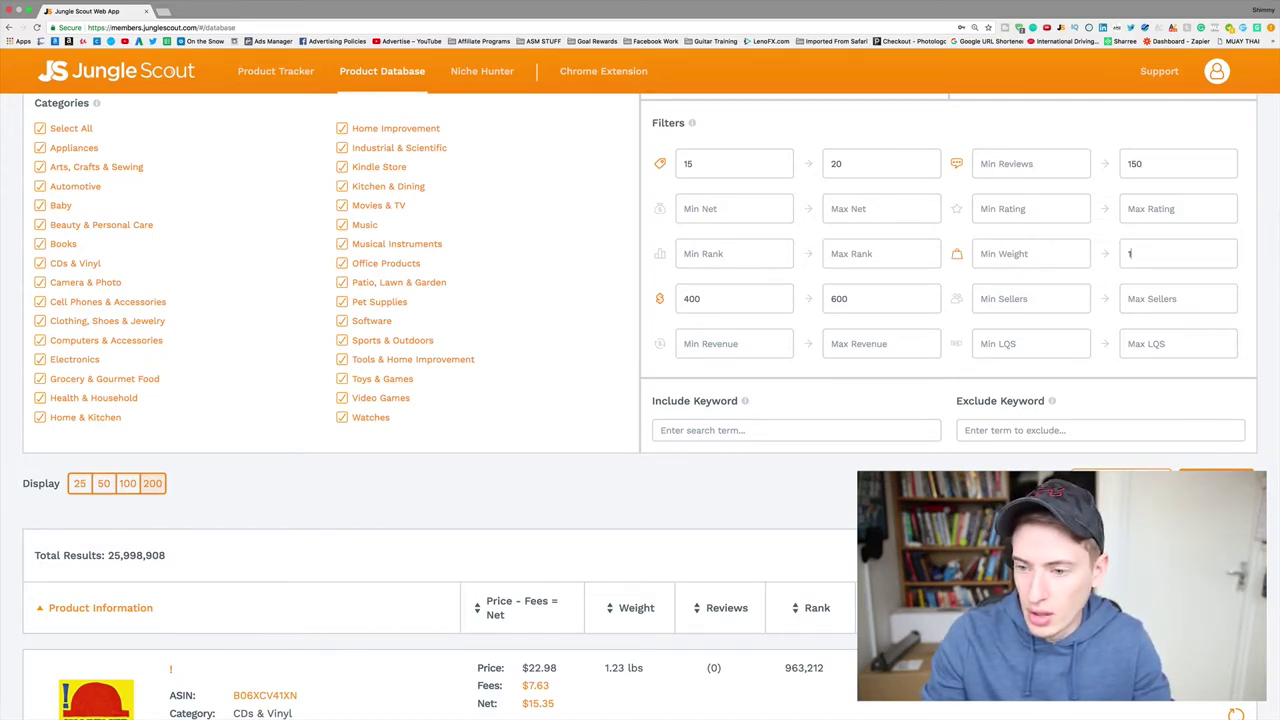
key(Return)
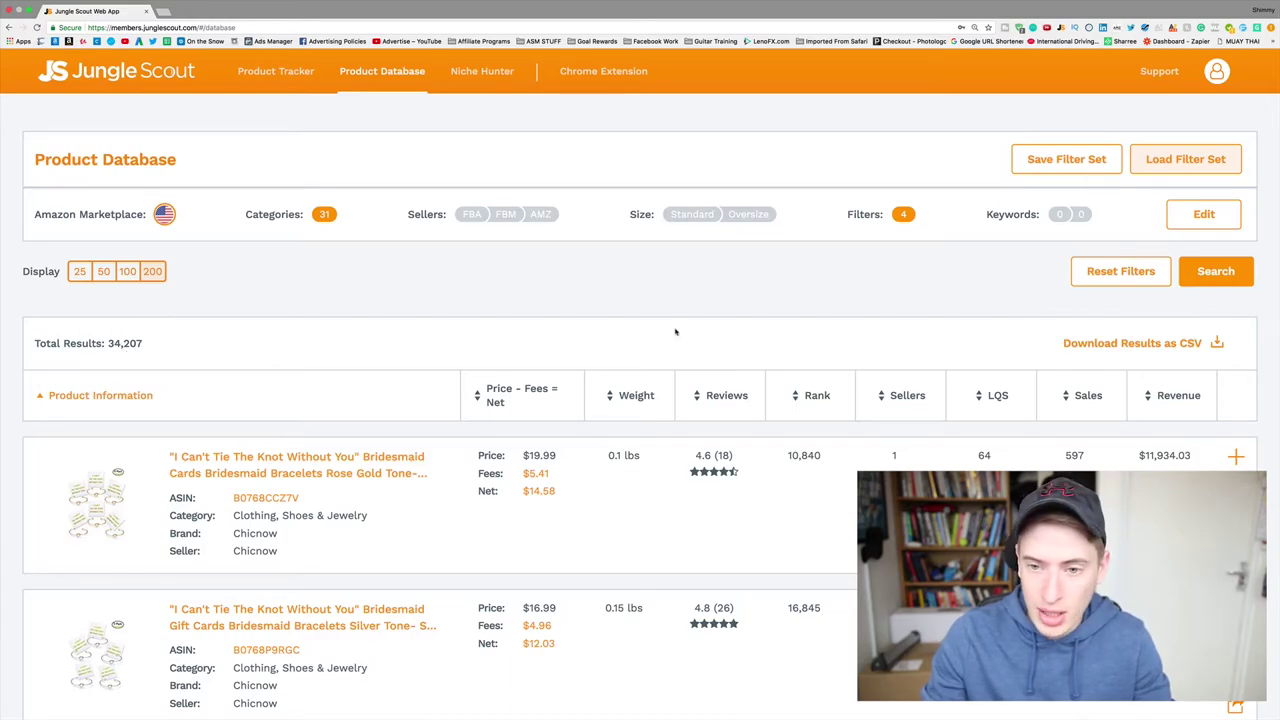
Highlight the 34,207 result count and scroll through the matching products.
double_click(152, 343)
scroll(250, 394, down, 10)
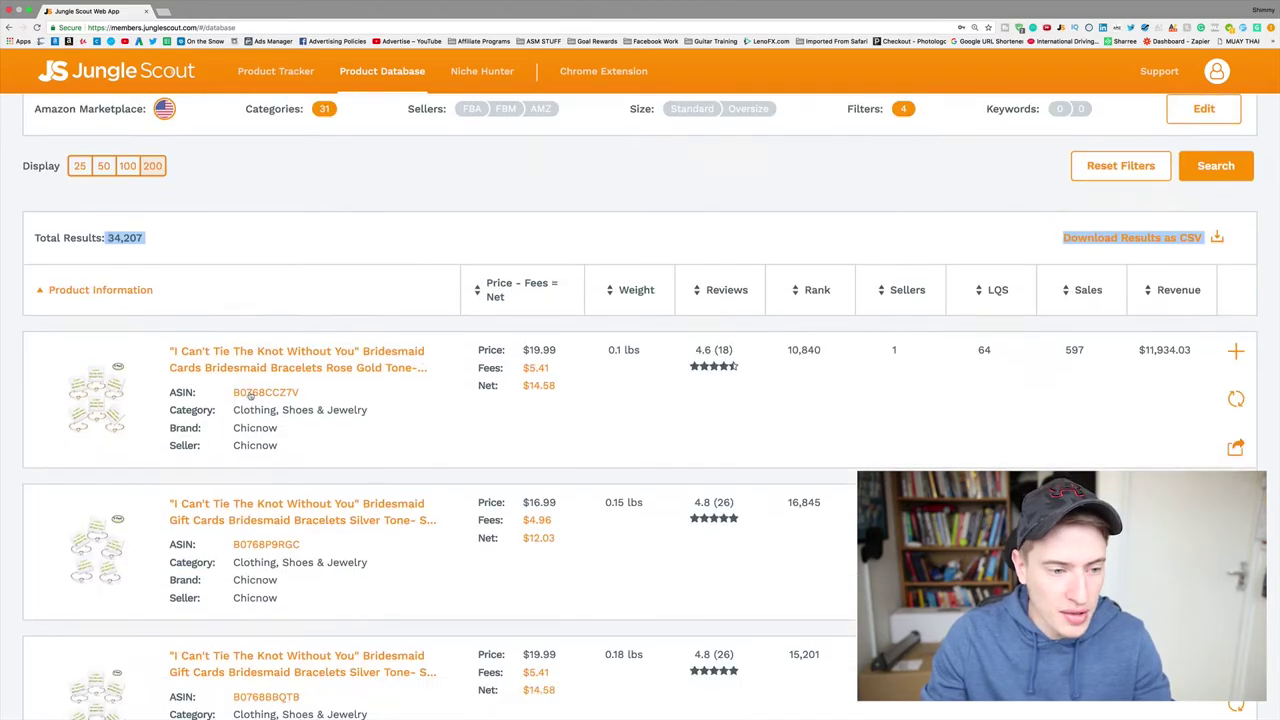
scroll(250, 396, down, 10)
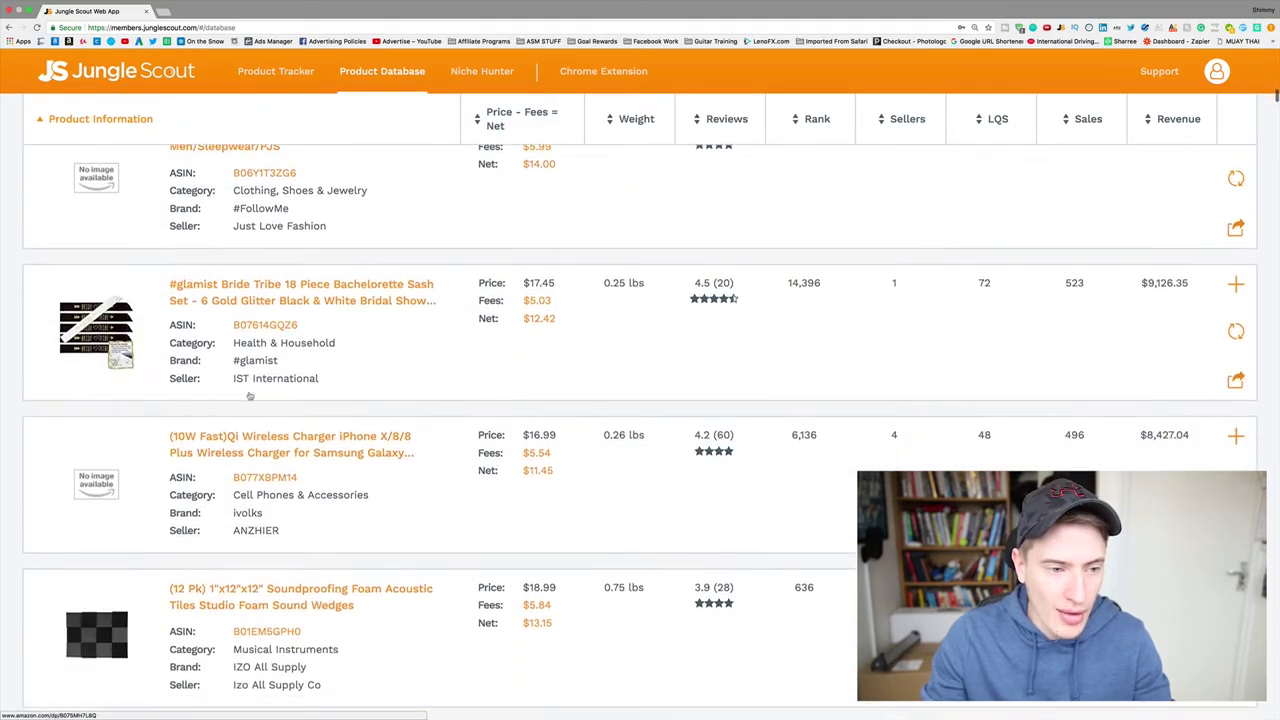
scroll(249, 392, up, 13)
scroll(249, 392, up, 5)
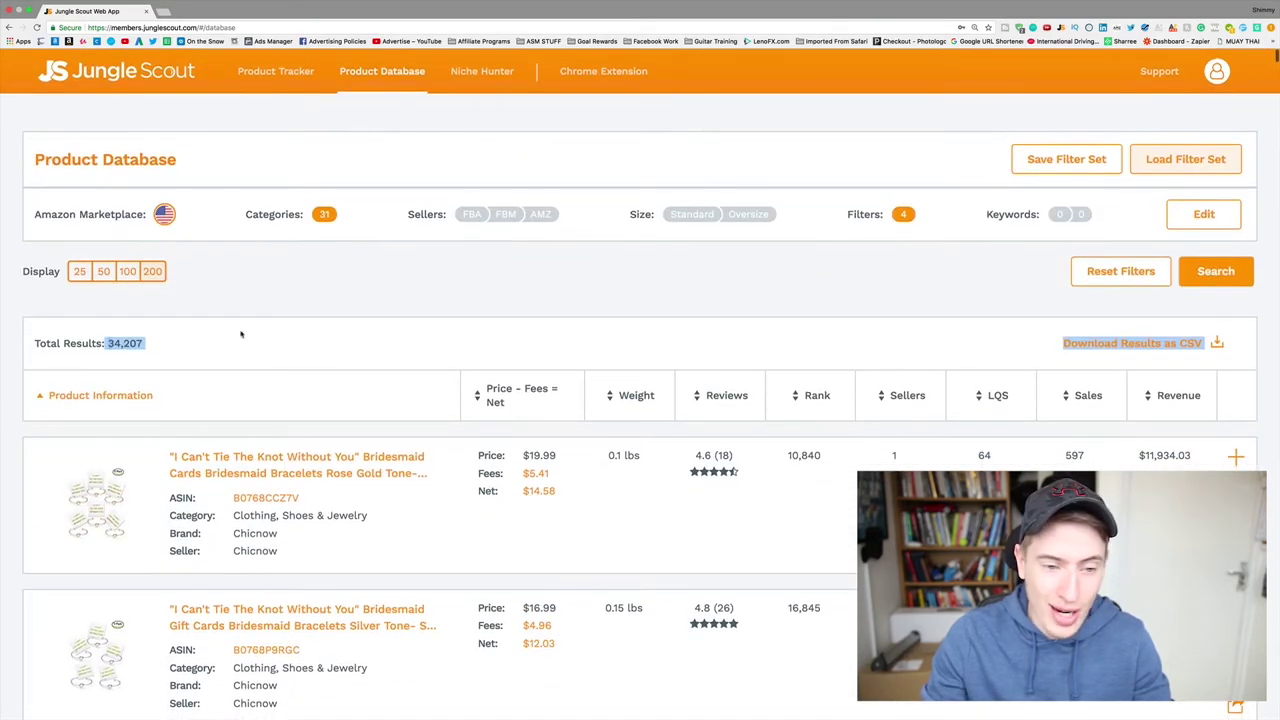
Expand the full filter settings with Edit and review them.
click(322, 220)
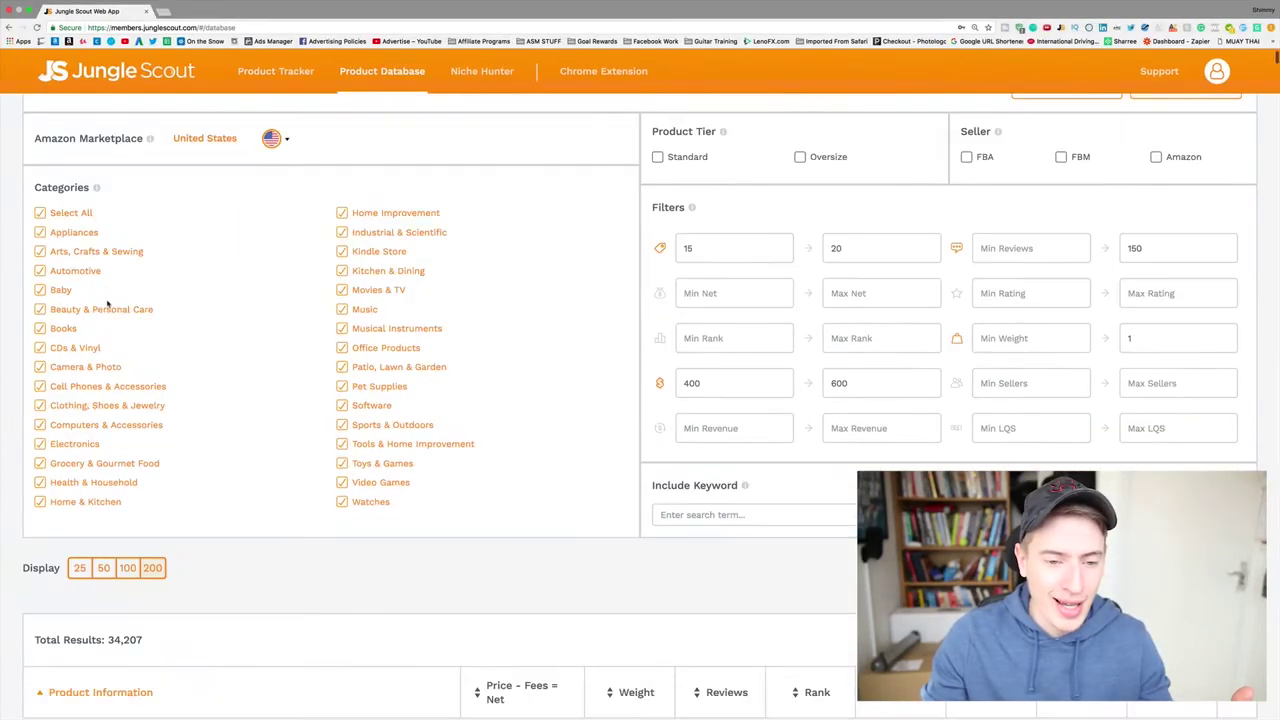
scroll(113, 326, down, 3)
scroll(203, 536, up, 3)
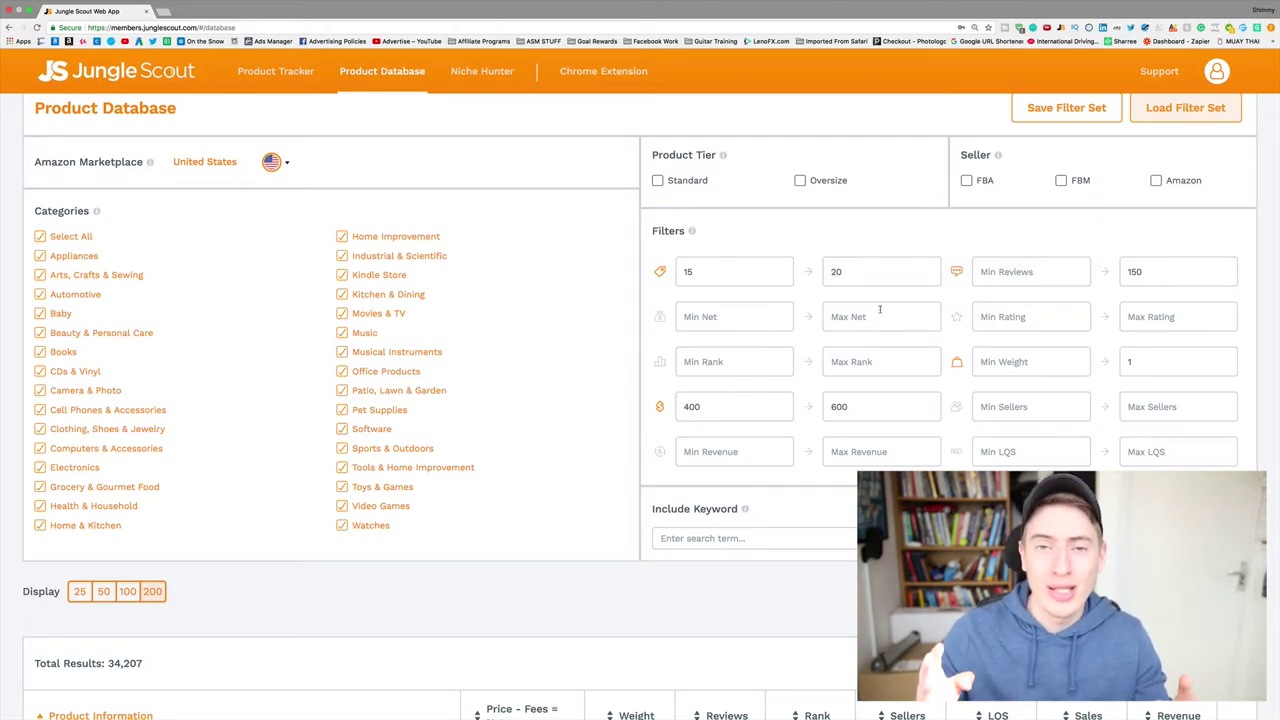
scroll(557, 390, down, 6)
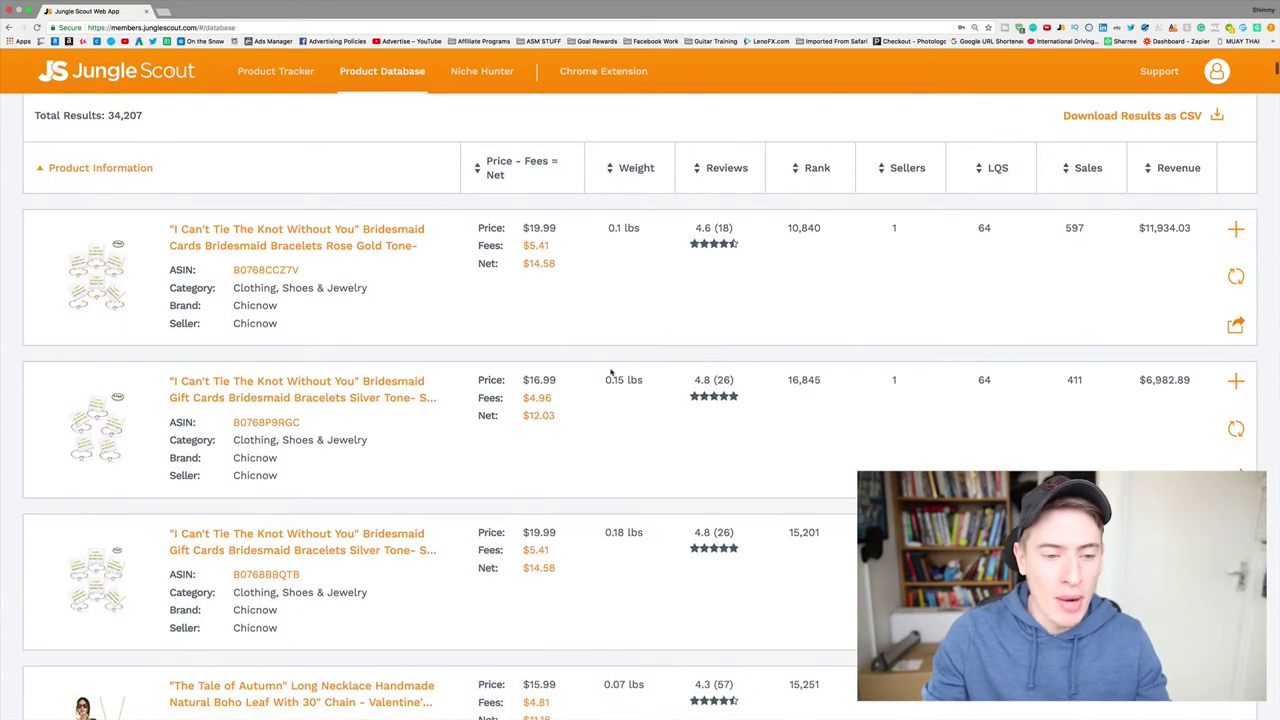
scroll(557, 390, up, 6)
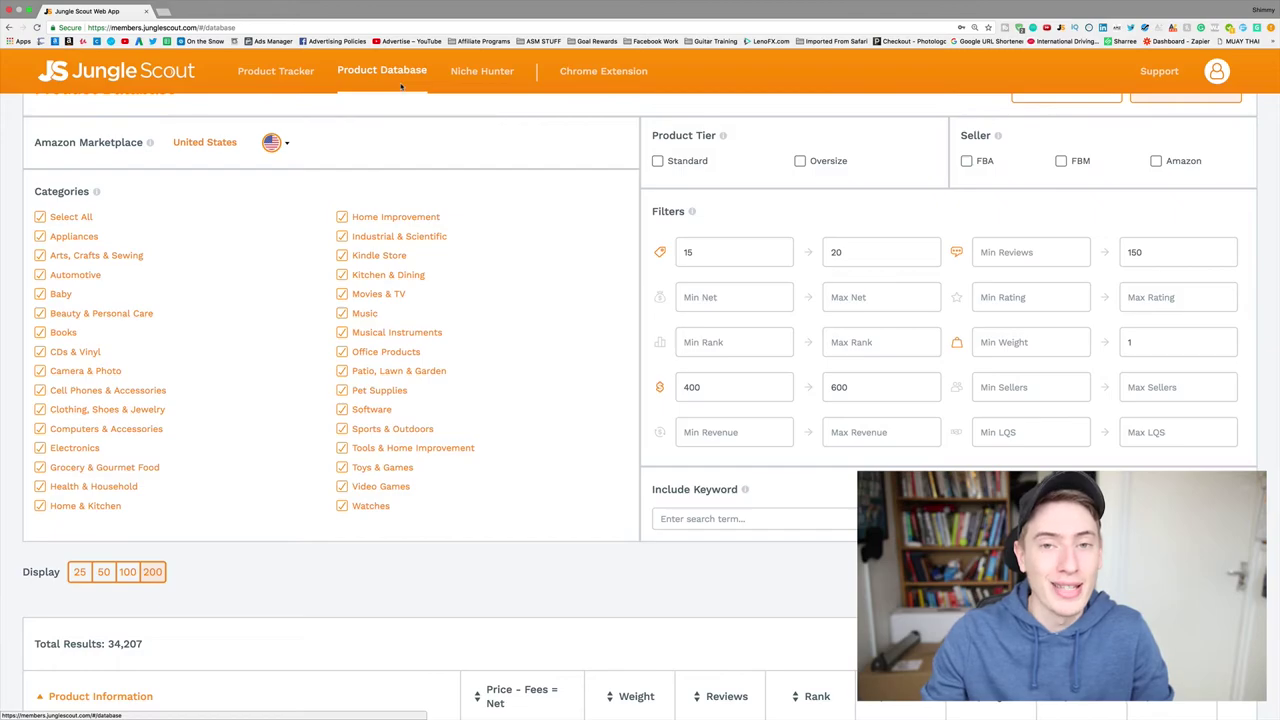
Switch desktops with Ctrl+Right to bring EOS Utility's Remote Live View forward.
key(ctrl+Right)
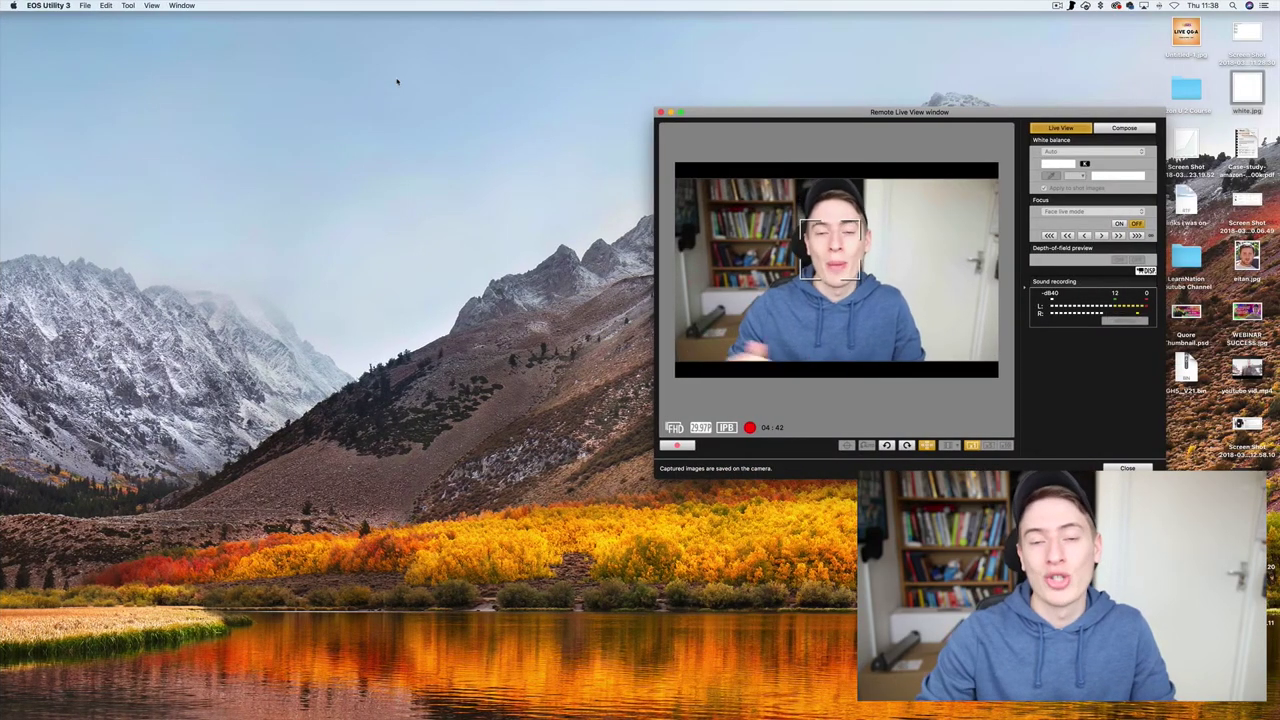